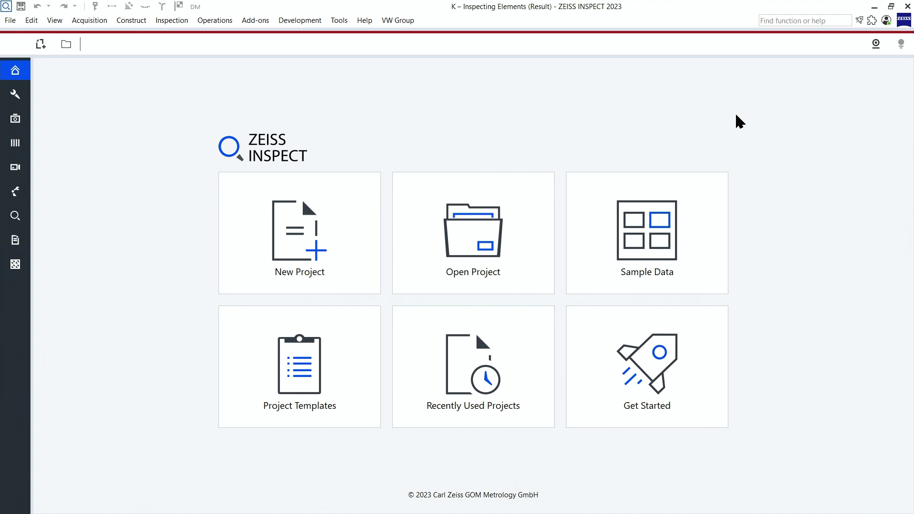
- Filter the Install/Uninstall Add-ons list by 'export' and scroll through the matching add-ons
left_click(869, 21)
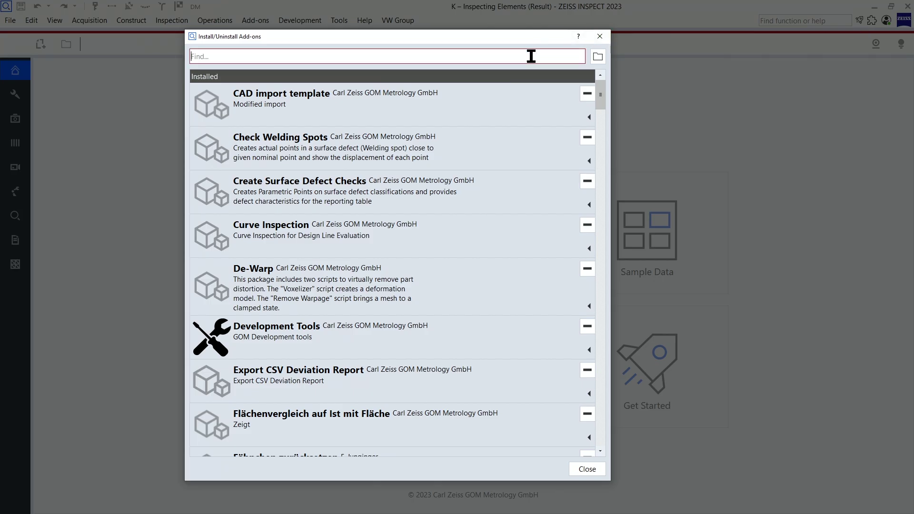
type("epo")
key("BackSpace")
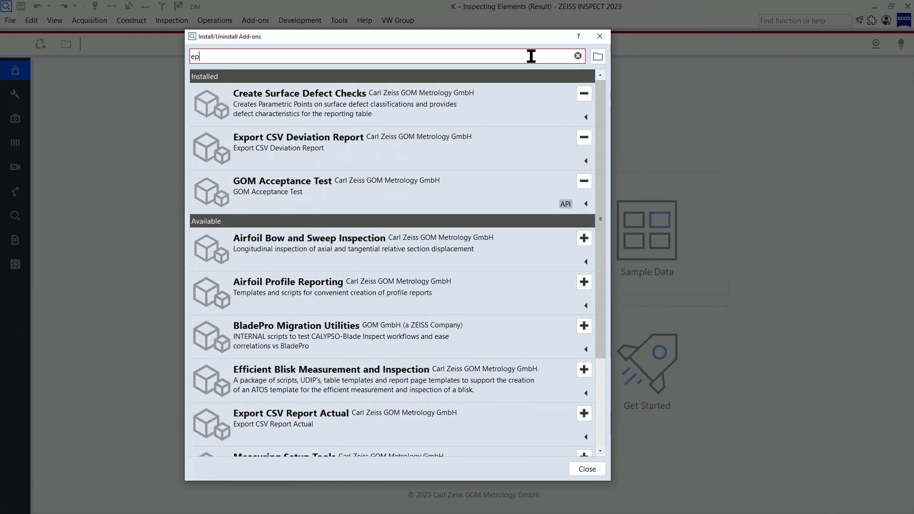
key("BackSpace")
type("xport")
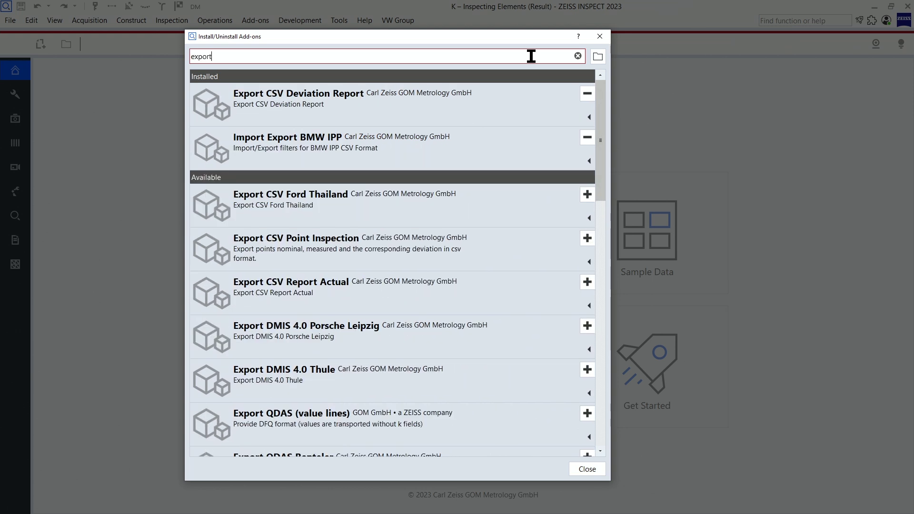
left_click_drag(600, 102, 580, 364)
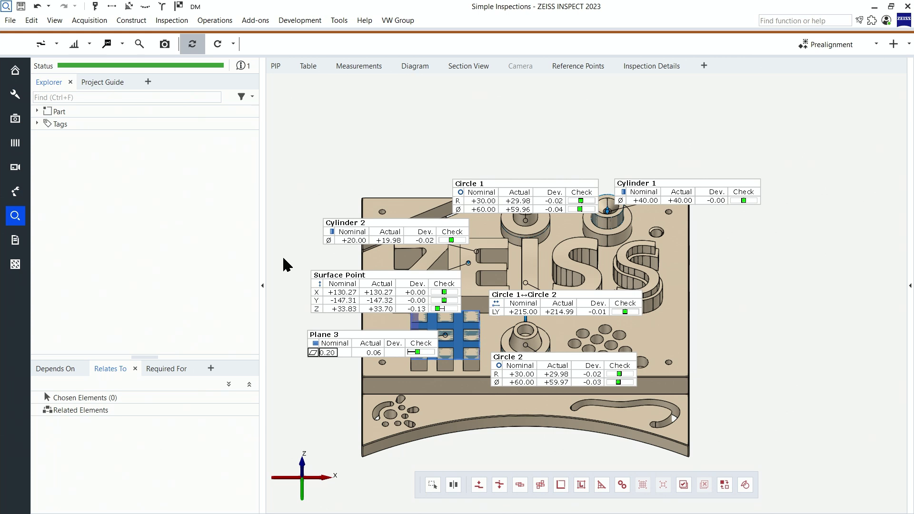
- Expand the Part tree's Inspection, GD&T and Dimensions groups, then select all Inspection elements
left_click(37, 110)
left_click(49, 153)
left_click(61, 162)
left_click(73, 173)
left_click(61, 192)
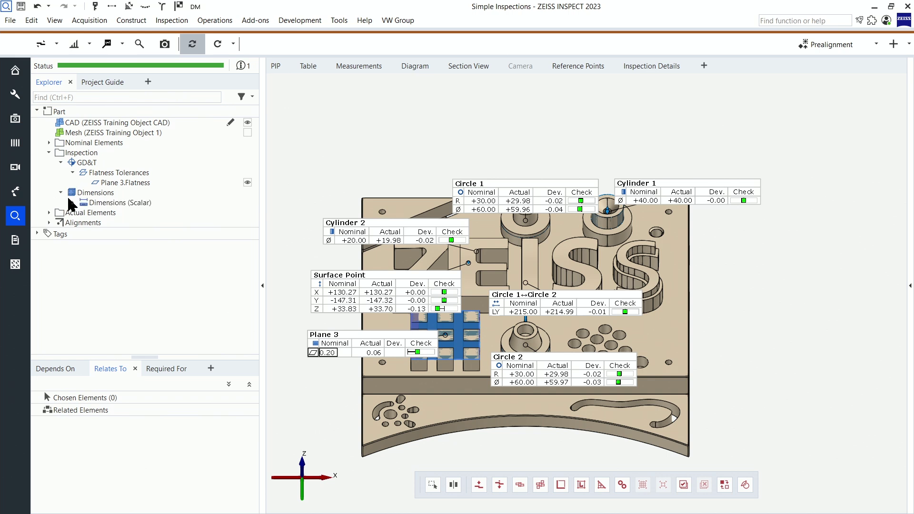
left_click(73, 203)
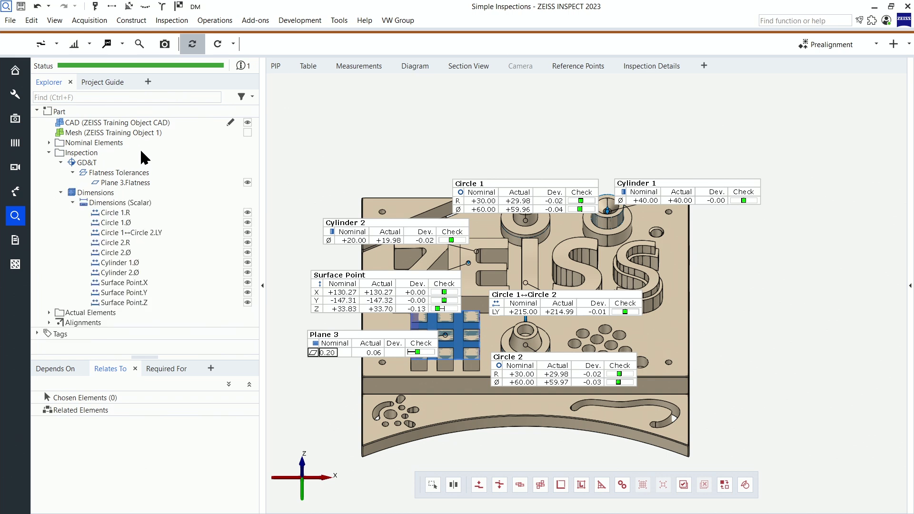
left_click(95, 153)
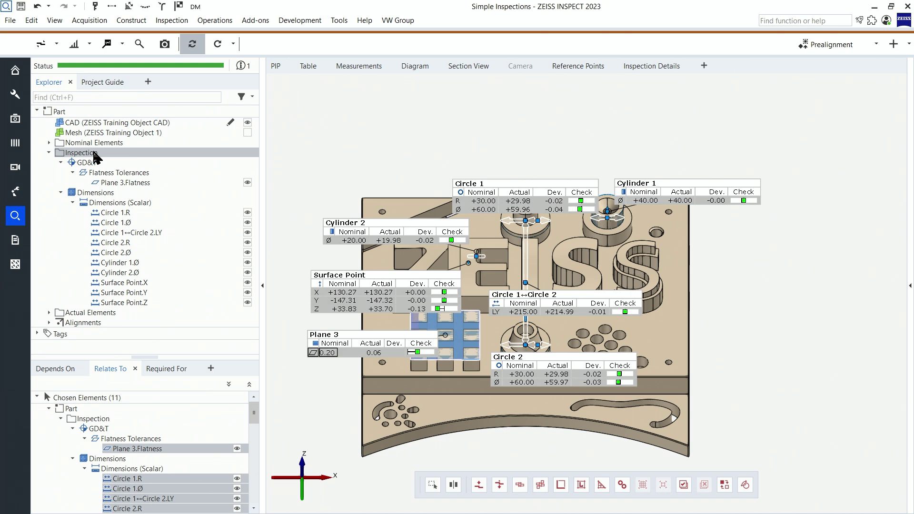
- Navigate File > Export > Inspection to reach the QDAS export entry
left_click(10, 20)
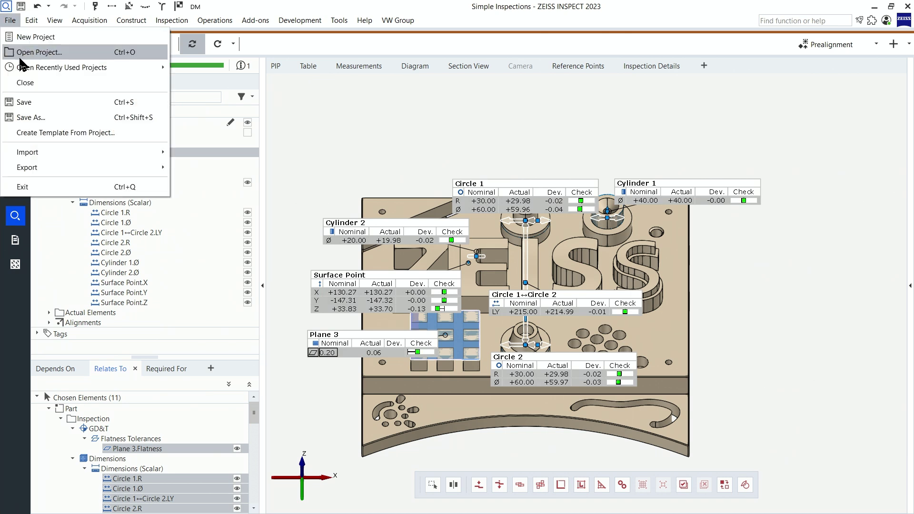
mouse_move(34, 168)
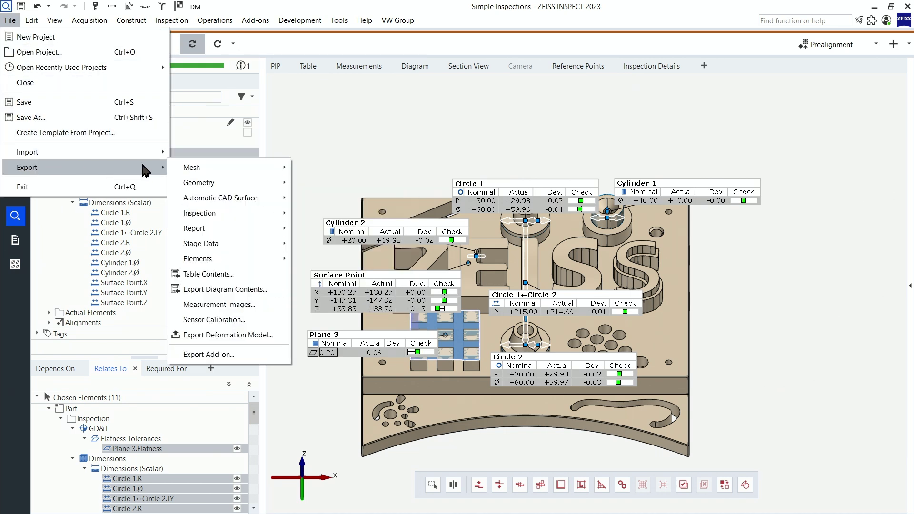
mouse_move(199, 216)
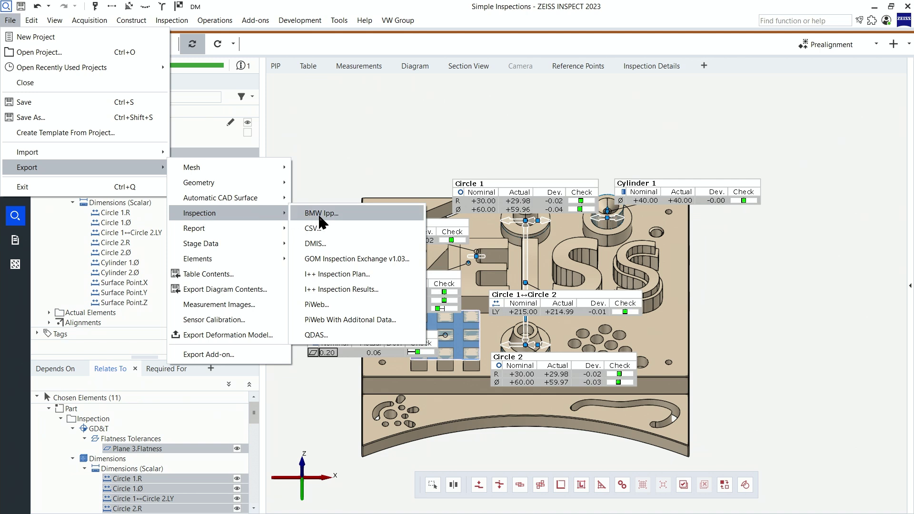
- Export the inspections to QDAS as Inspections.Ø.dfq, then edit Inspections.gxml in Notepad++
left_click(347, 334)
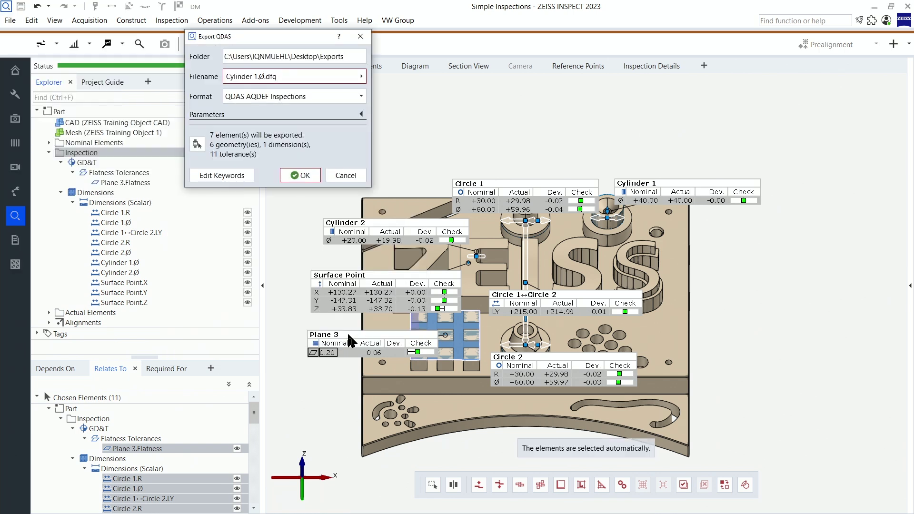
left_click_drag(260, 77, 222, 77)
type("Inspections")
left_click(295, 175)
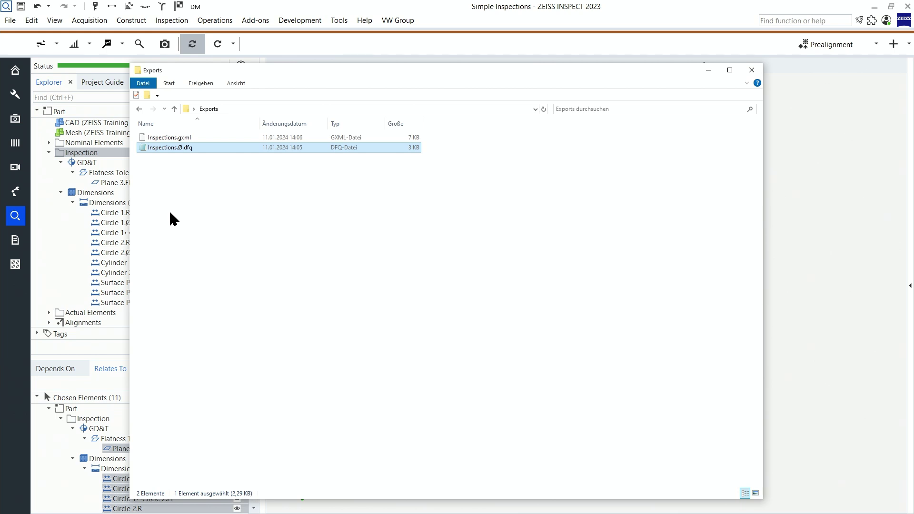
right_click(187, 139)
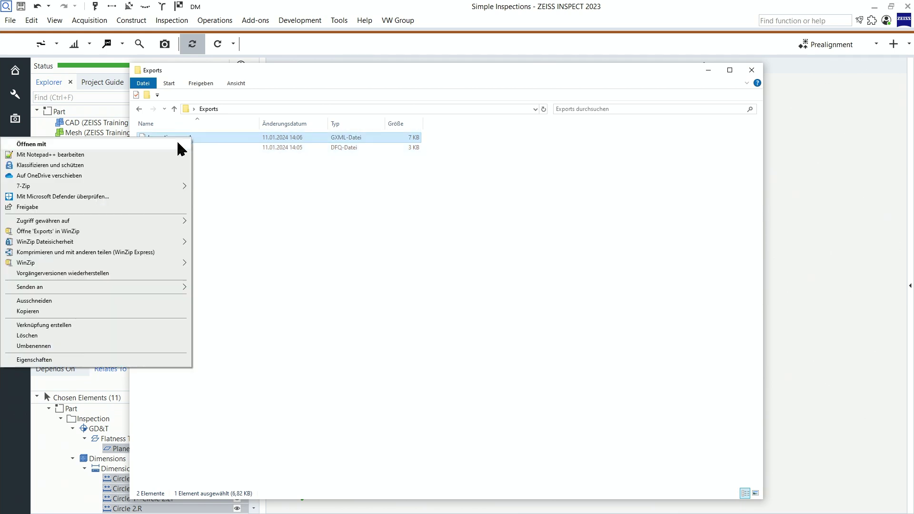
left_click(152, 155)
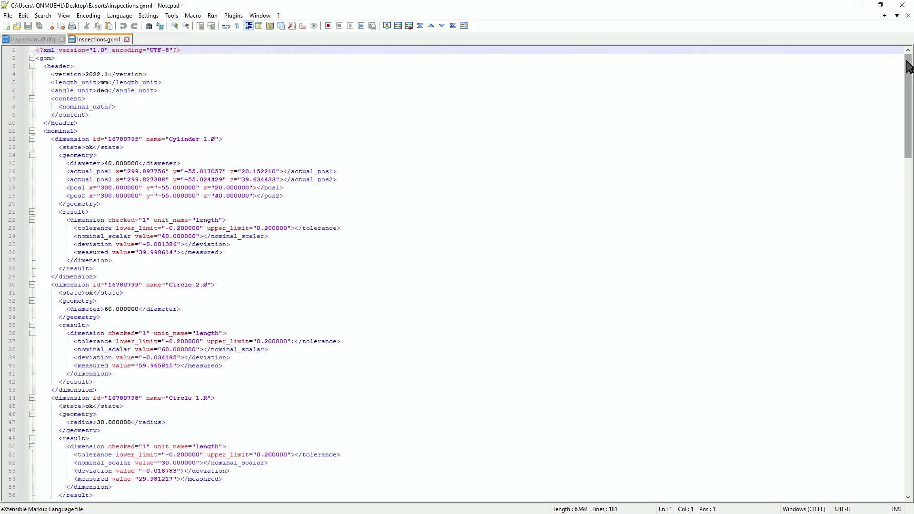
- Scroll through Inspections.gxml in Notepad++ to review tolerances, deviations and measured values
left_click_drag(908, 67, 884, 40)
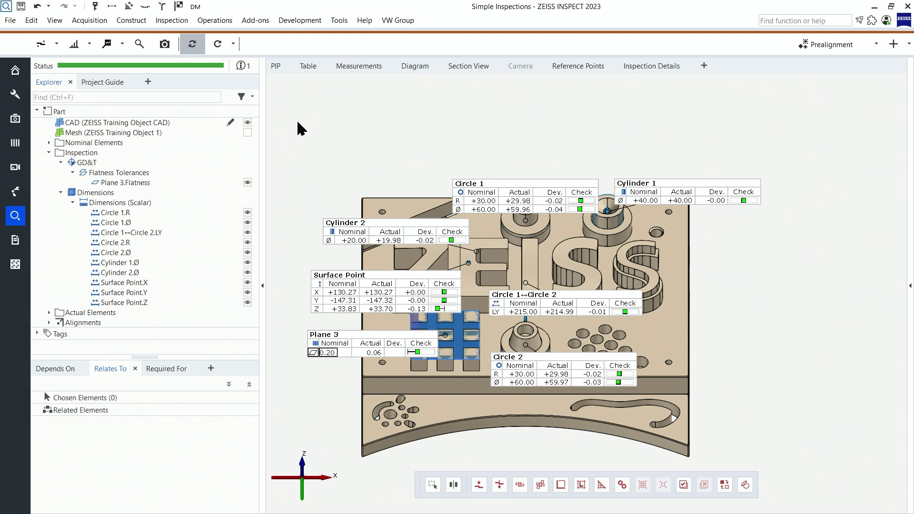
- Show the Export filter settings in Edit > Preferences and enlarge the Preferences window
left_click(31, 20)
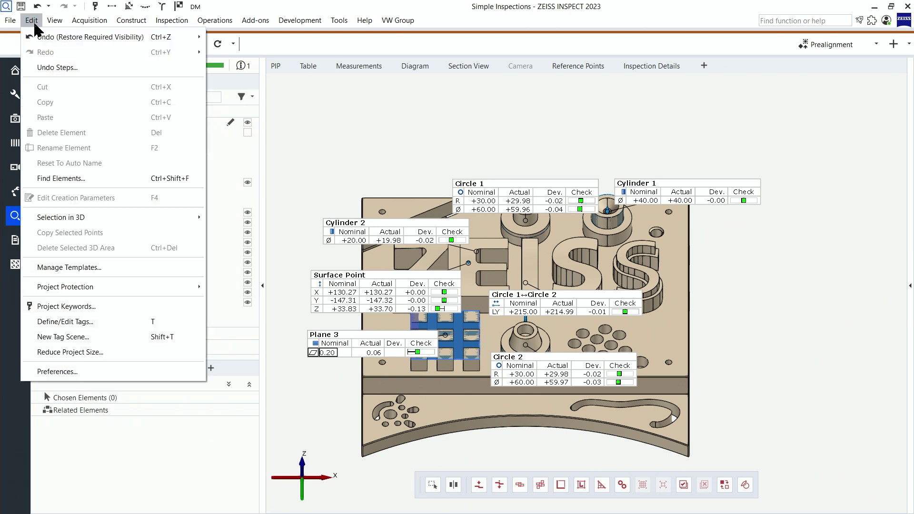
left_click(123, 371)
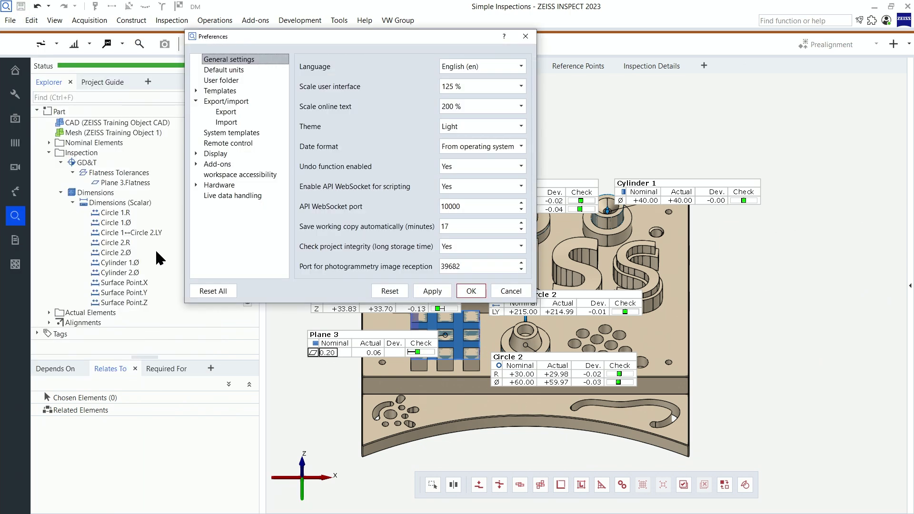
left_click(230, 114)
left_click_drag(536, 302, 629, 475)
scroll(469, 377, "down", 3)
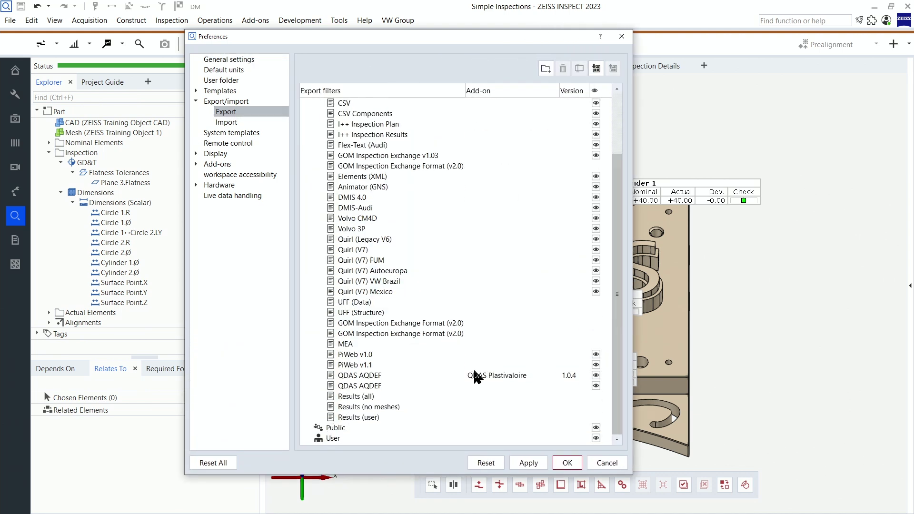
- Copy the QDAS AQDEF export filter, paste it under User, and confirm with OK
left_click(420, 386)
right_click(419, 387)
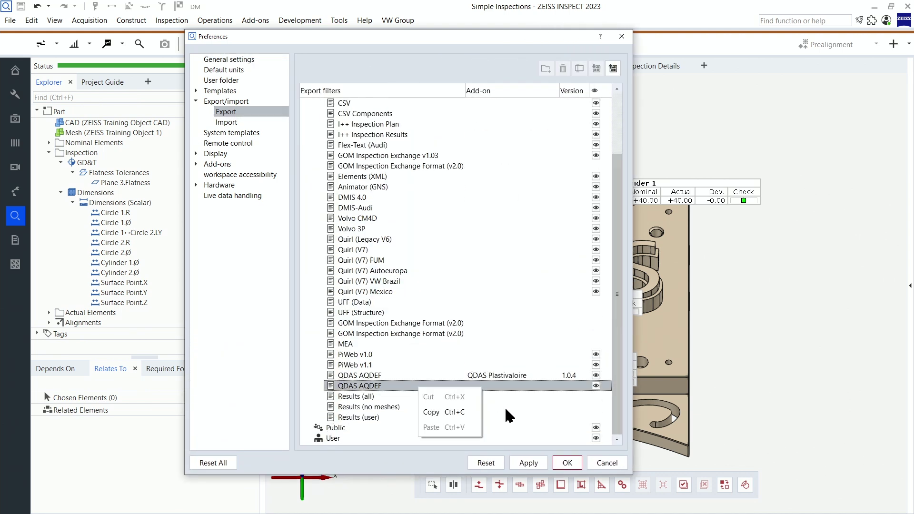
left_click(464, 413)
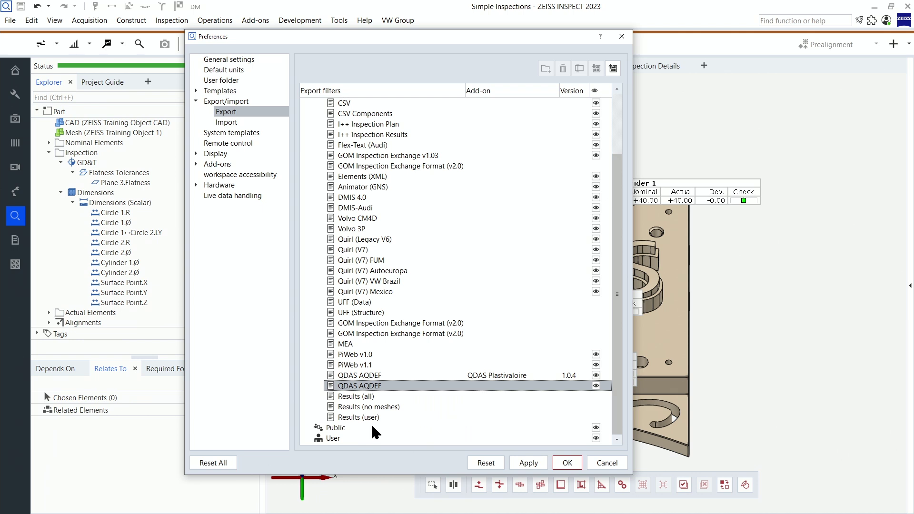
left_click(345, 438)
right_click(354, 438)
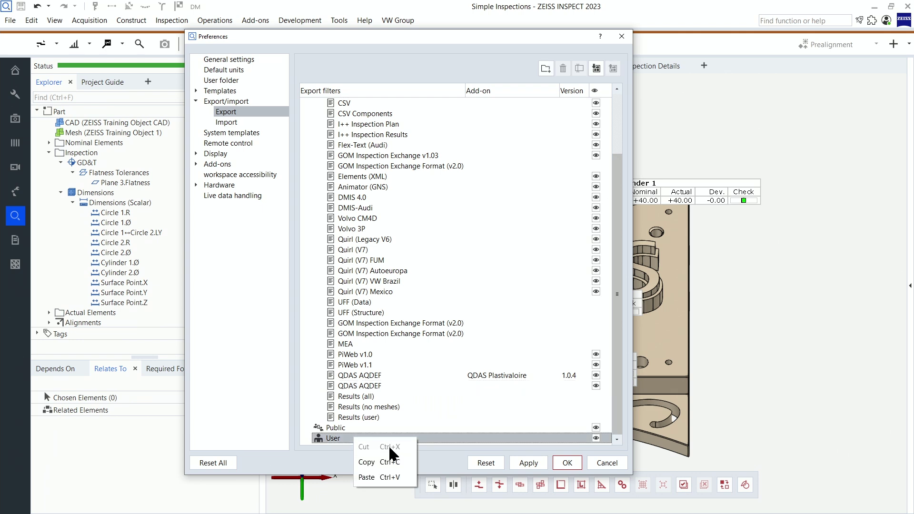
left_click(397, 477)
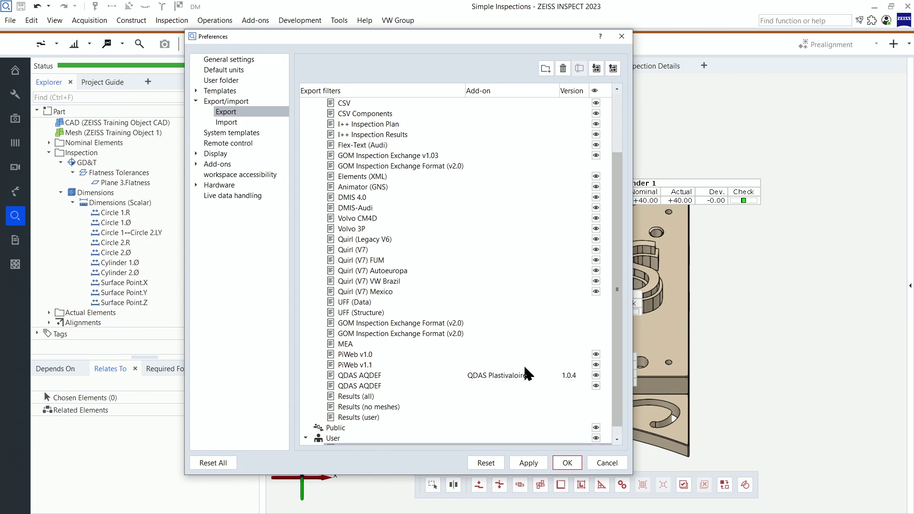
left_click(566, 464)
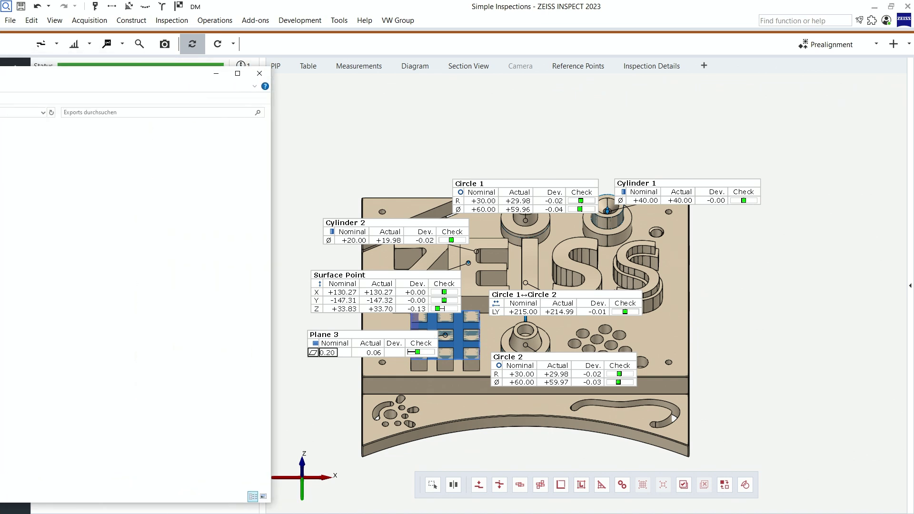
- Move the Exports window and go to the %appdata% folder via the address bar
left_click_drag(367, 78, 449, 65)
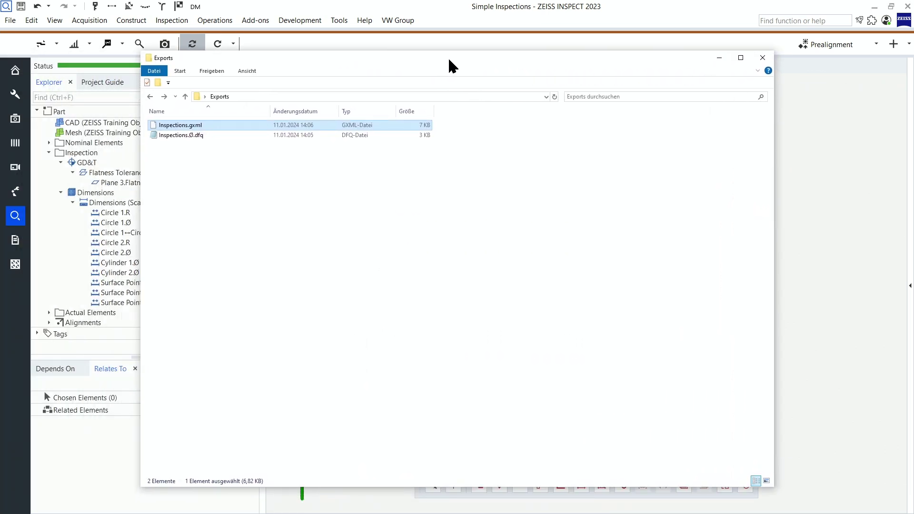
left_click(469, 97)
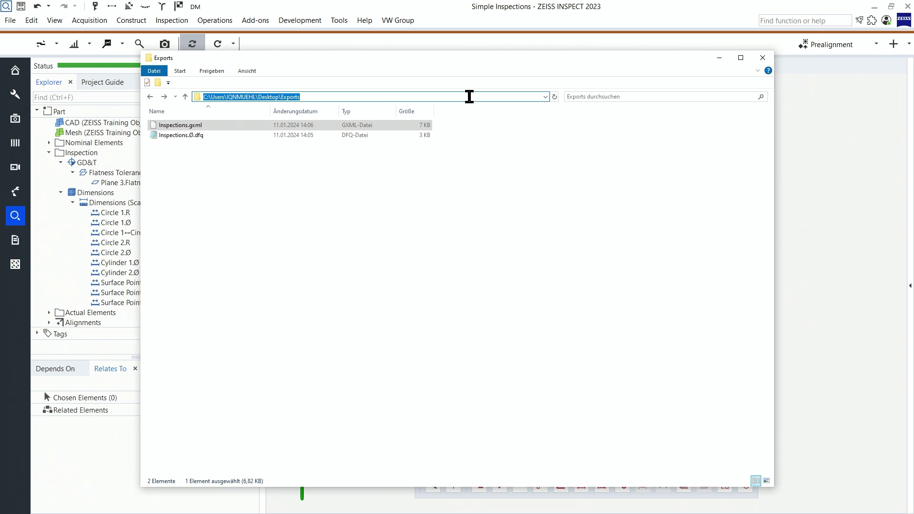
type("%")
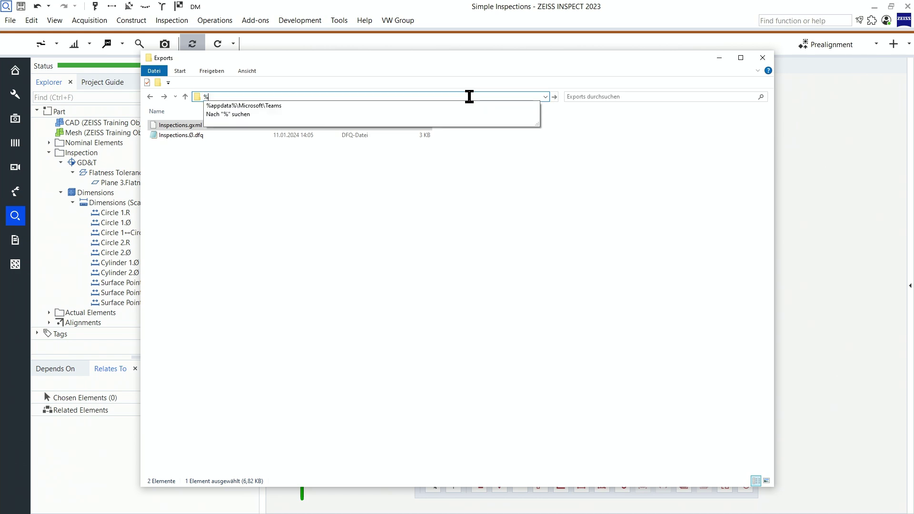
type("appdata%")
key("Return")
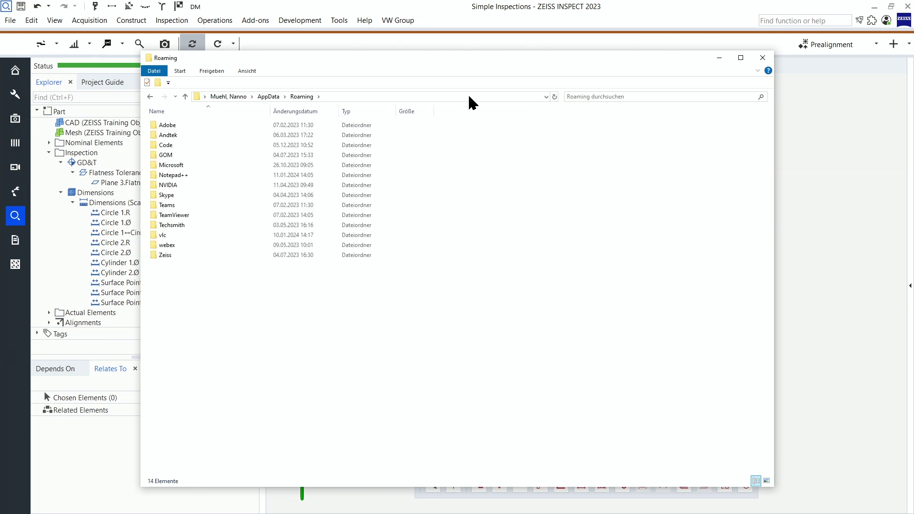
- Browse into GOM\2023\export\xslt and edit qdas-aqdef.xsl in Notepad++
double_click(252, 154)
double_click(251, 145)
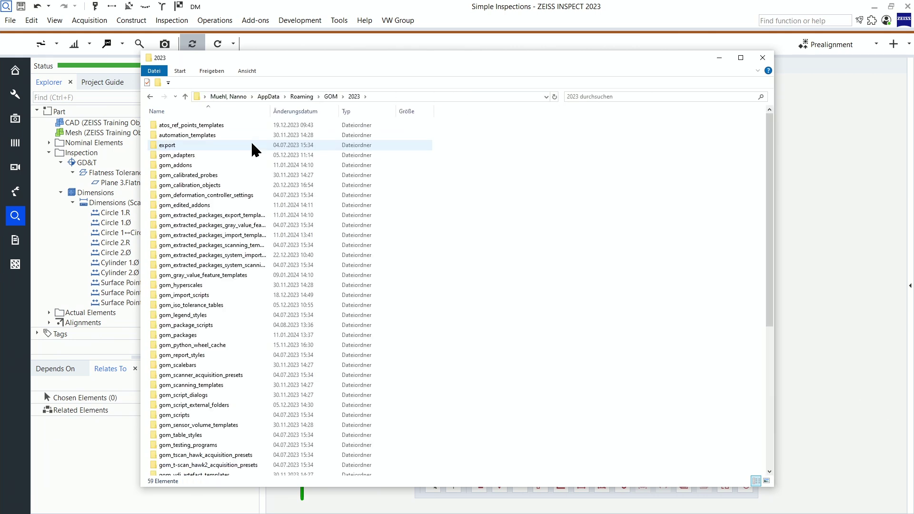
double_click(212, 146)
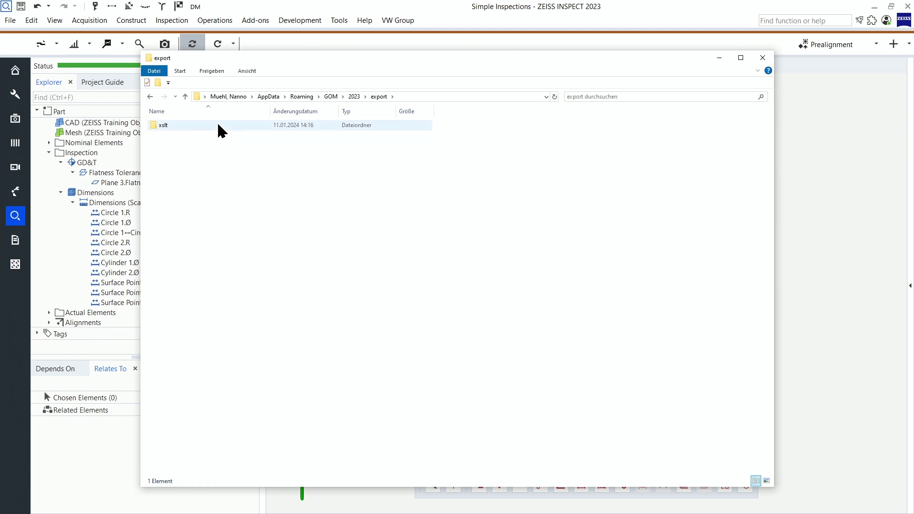
double_click(218, 125)
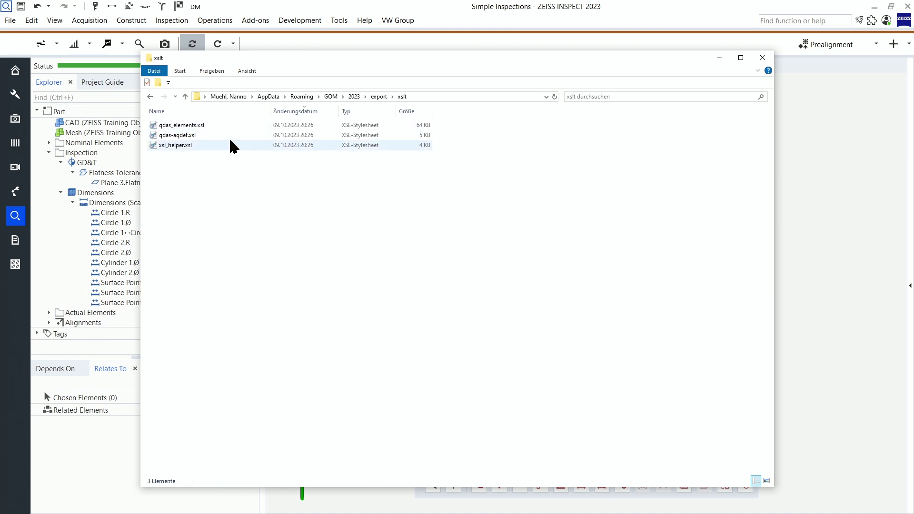
right_click(201, 126)
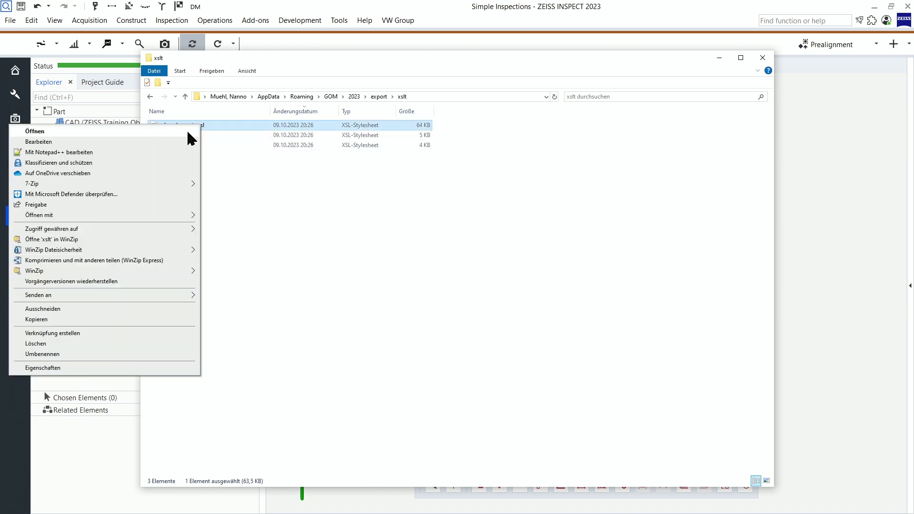
left_click(177, 152)
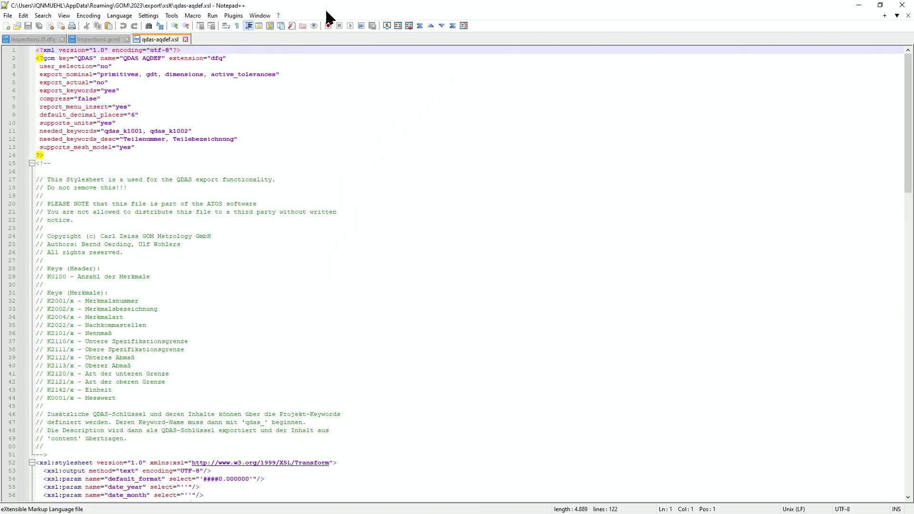
- Scroll through qdas-aqdef.xsl and minimize Notepad++ to reveal the xslt folder
left_click_drag(908, 77, 890, 59)
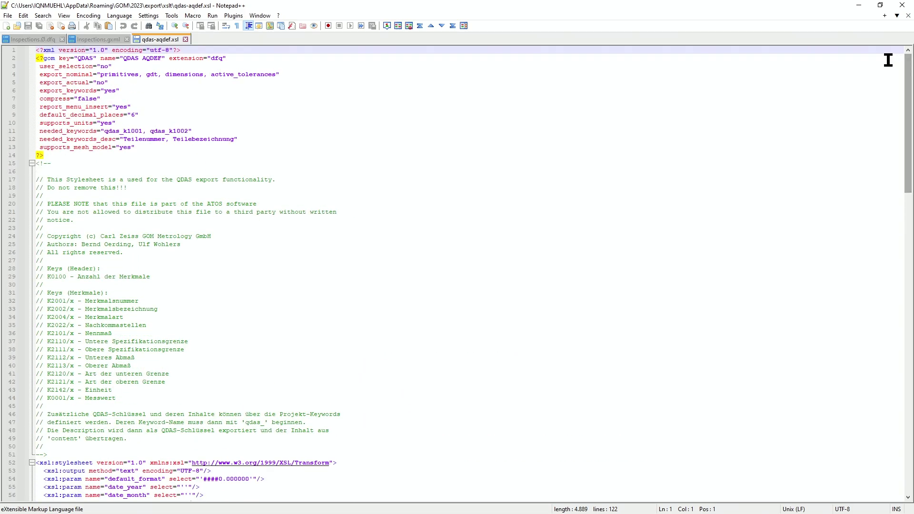
left_click(857, 6)
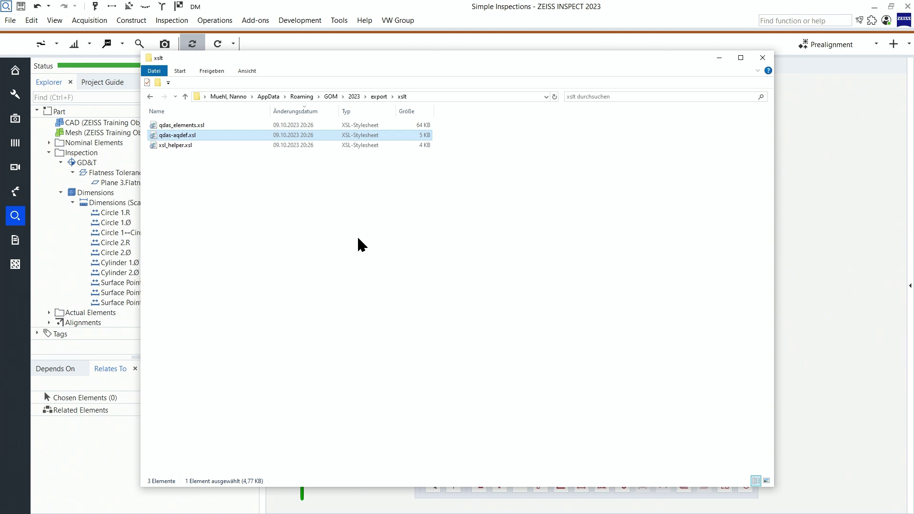
- Close the xslt folder and export all Inspection elements to QDAS as QDAS AQDEF Inspections
key("alt+F4")
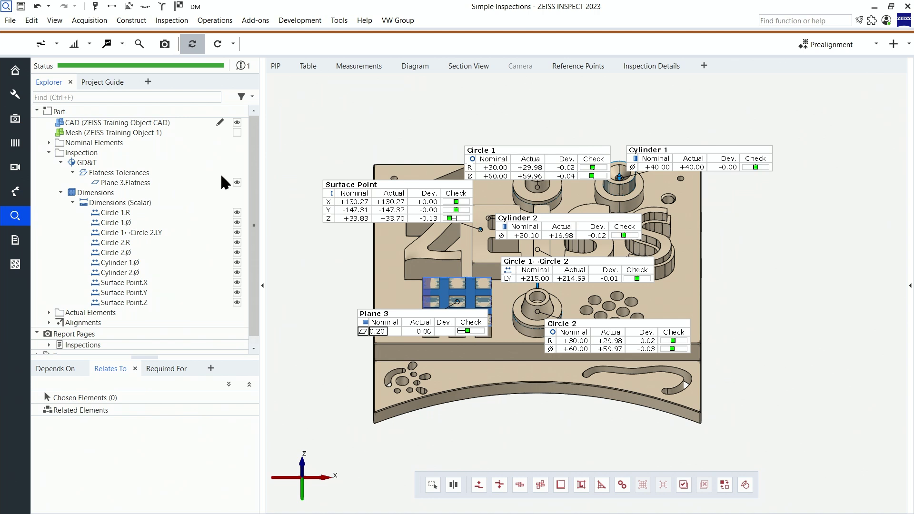
left_click(123, 152)
left_click(11, 21)
mouse_move(36, 167)
mouse_move(267, 213)
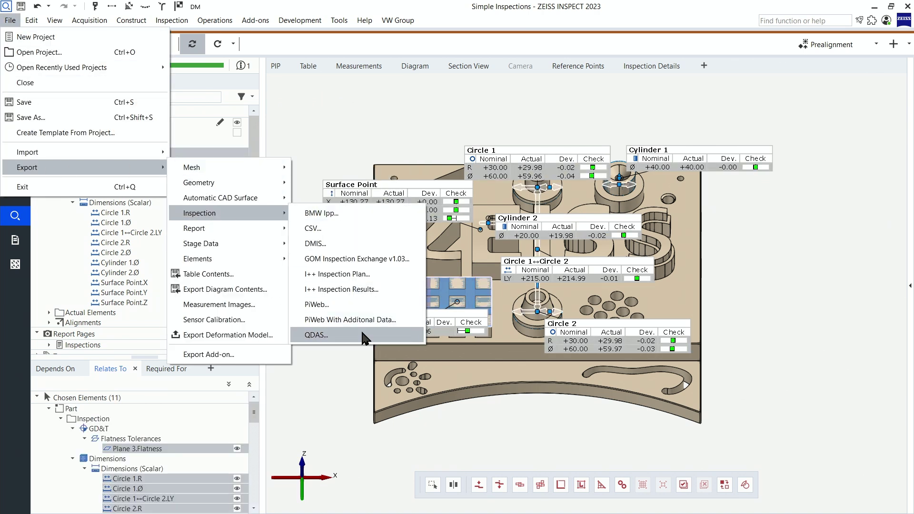
left_click(316, 335)
left_click(361, 96)
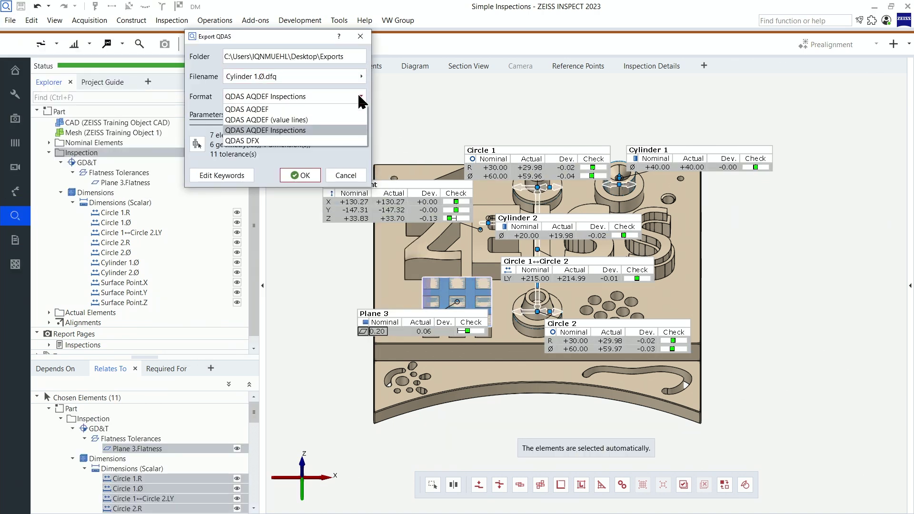
left_click(315, 130)
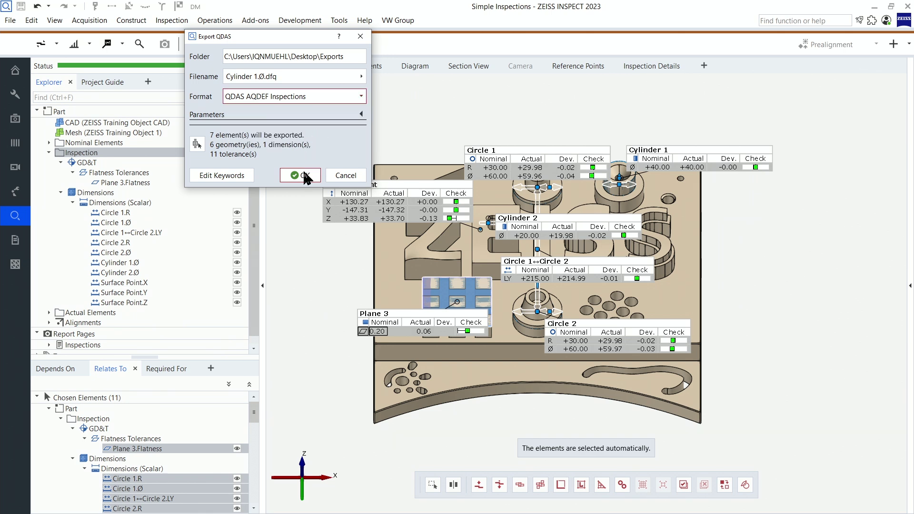
left_click(305, 178)
- Check the Report > Inspection QDAS export's format list, then cancel that export
left_click(10, 20)
mouse_move(81, 170)
mouse_move(204, 231)
mouse_move(355, 229)
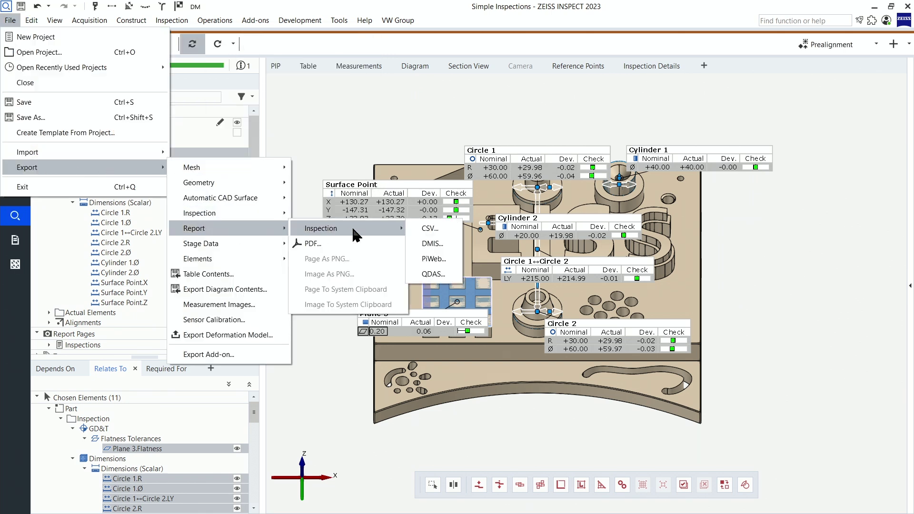
left_click(446, 277)
left_click(332, 96)
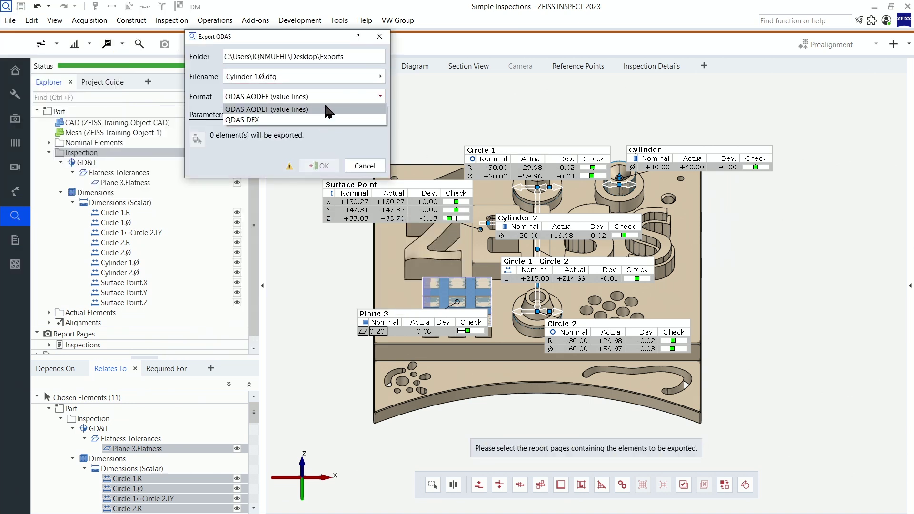
left_click(363, 141)
left_click(364, 166)
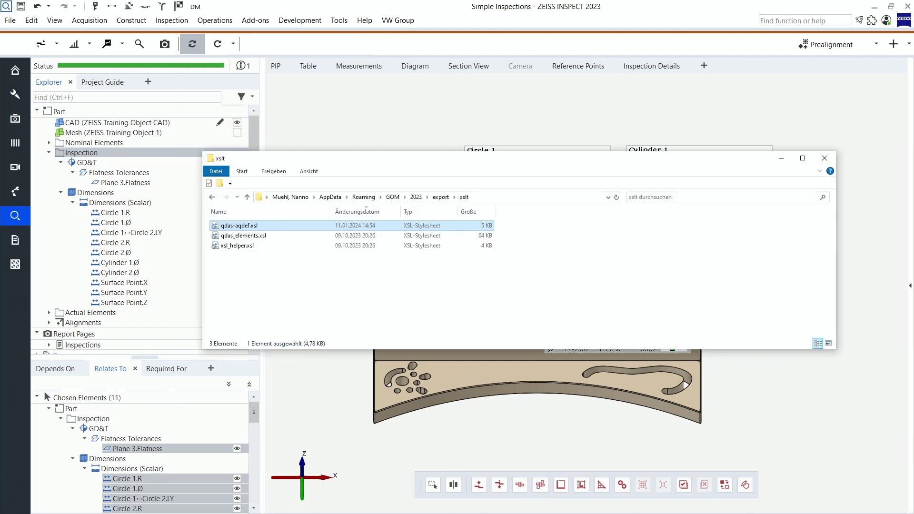
- Edit qdas-aqdef.xsl in a maximized Notepad++ and append ' (Report)' to the format name
right_click(279, 225)
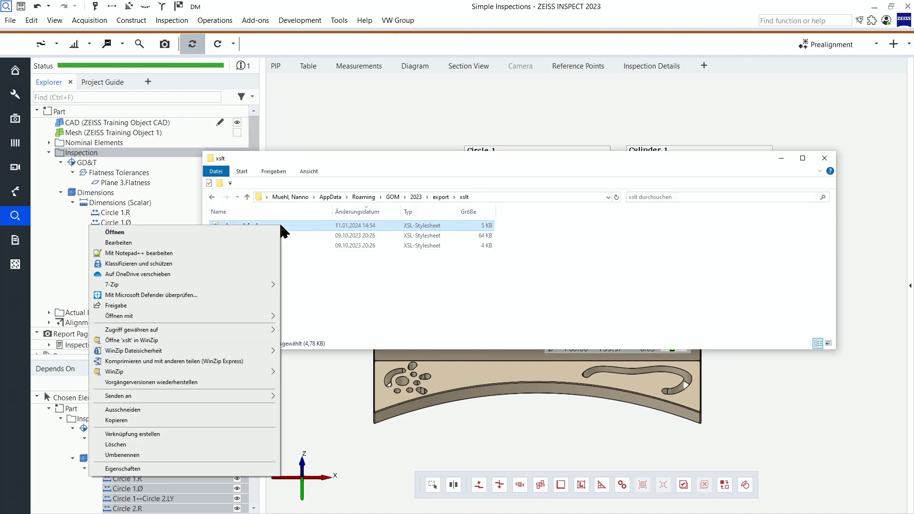
left_click(249, 252)
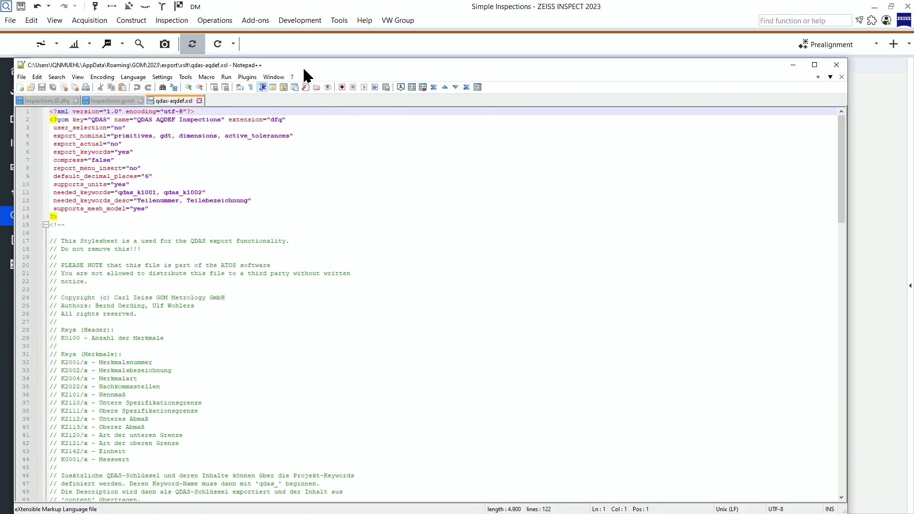
left_click_drag(304, 70, 333, 2)
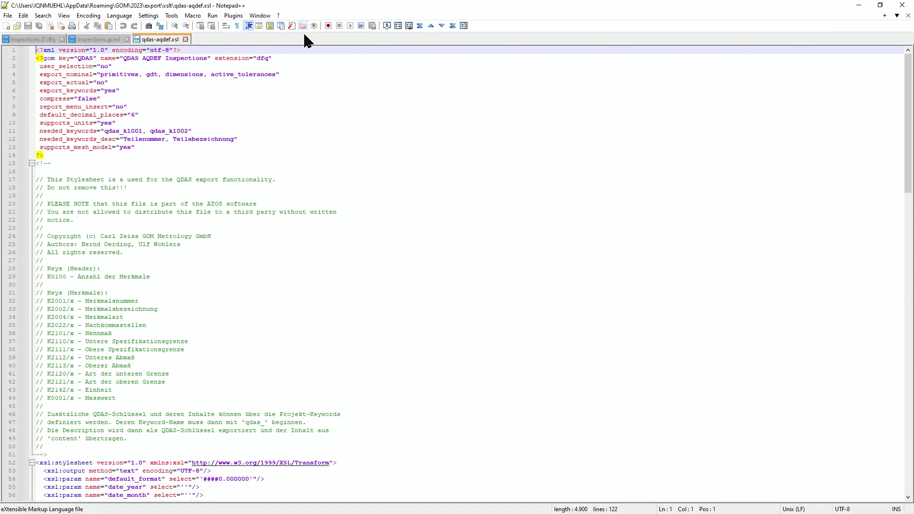
left_click(209, 58)
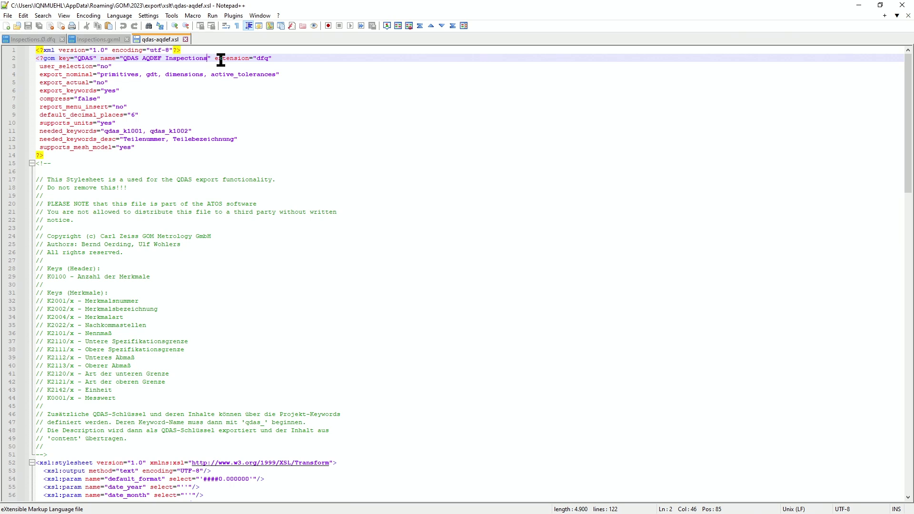
type("(")
type("Report")
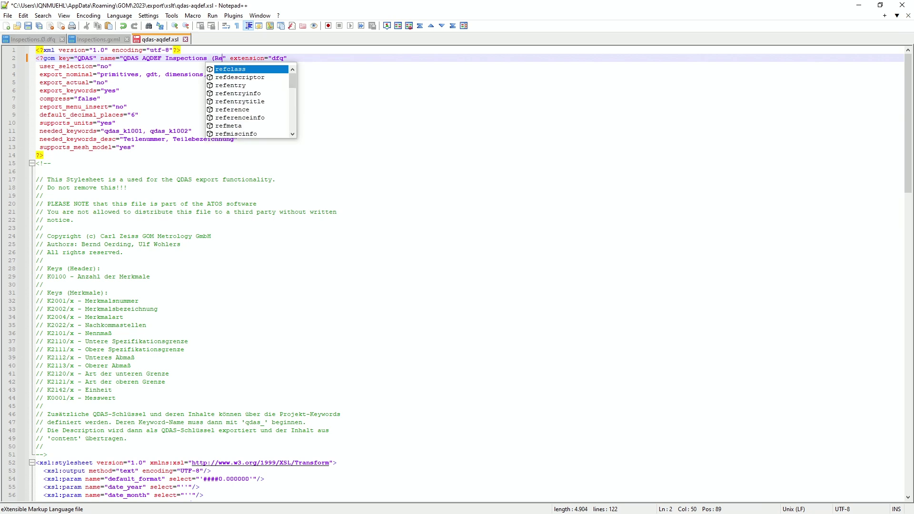
type(")")
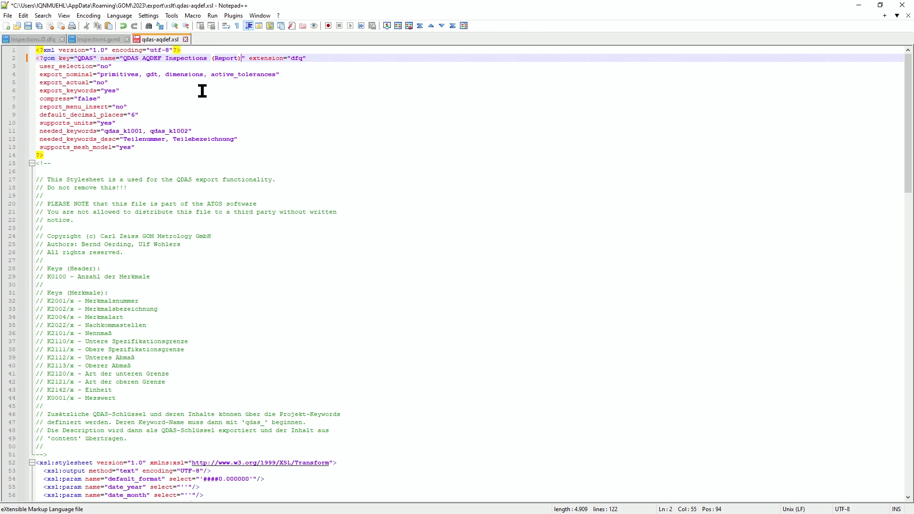
- Set report_menu_insert to "yes" on line 8 and save the stylesheet
left_click(125, 106)
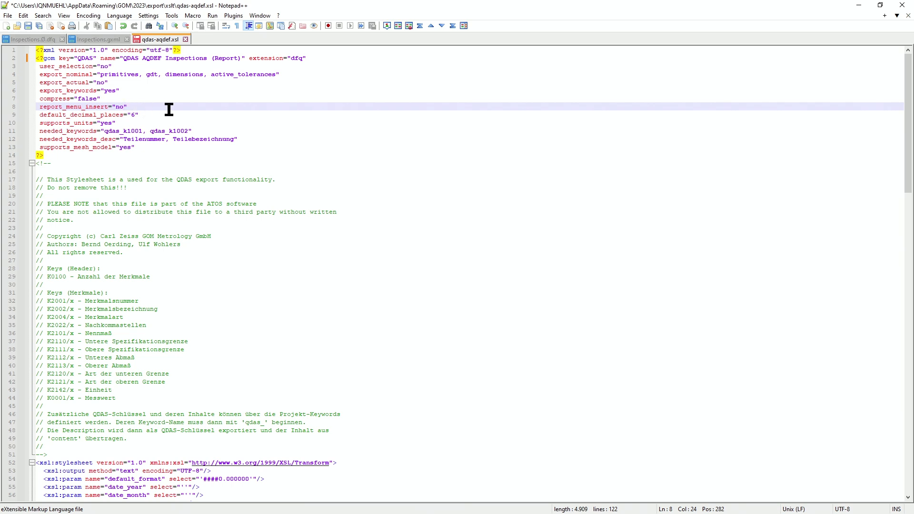
key("BackSpace")
key("BackSpace")
type("yes")
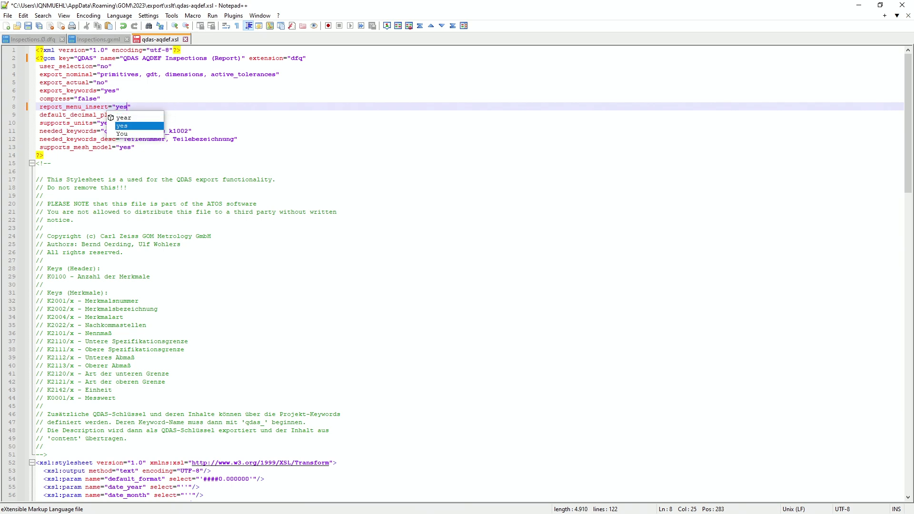
left_click(299, 130)
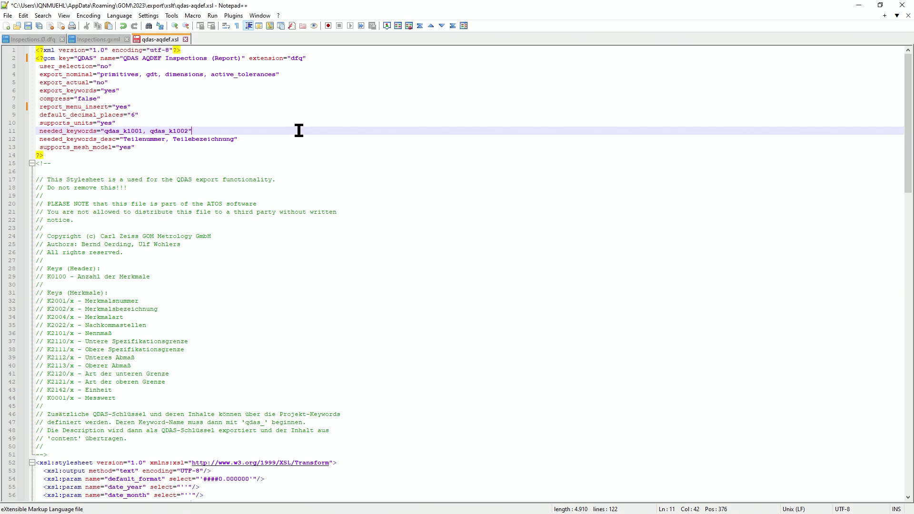
left_click(28, 26)
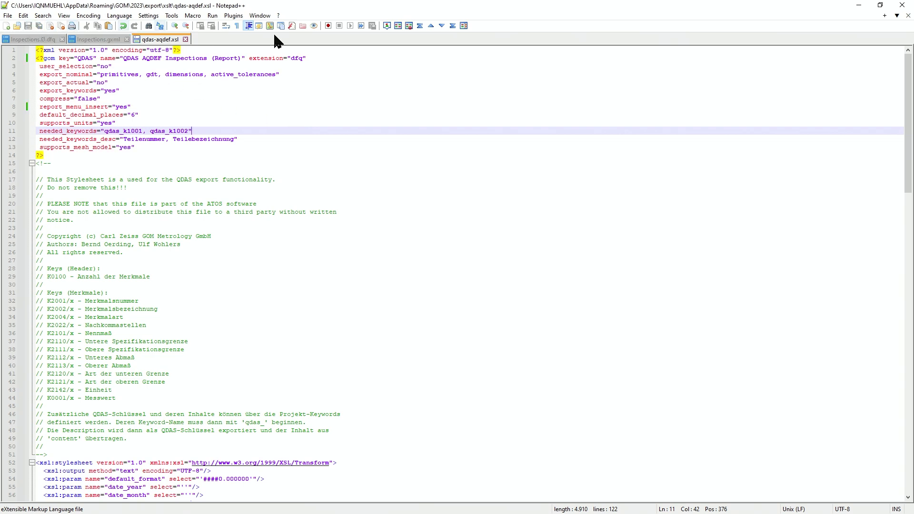
- Minimize Notepad++ and select the Inspections report page in ZEISS INSPECT
left_click(859, 5)
left_click(533, 14)
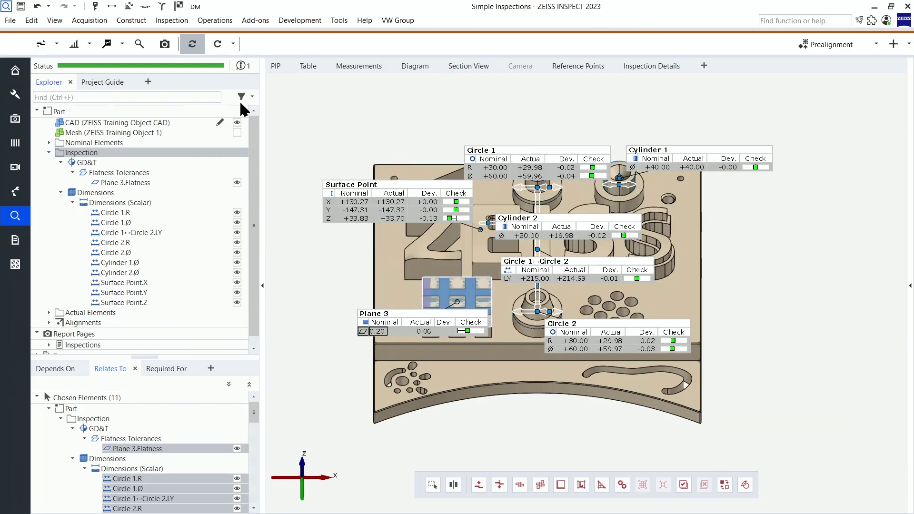
left_click(83, 345)
- Export the report page to QDAS as 'Inspections on Report.dfq' using QDAS AQDEF Inspections (Report)
left_click(10, 20)
mouse_move(34, 167)
mouse_move(179, 170)
mouse_move(280, 229)
mouse_move(341, 230)
left_click(444, 247)
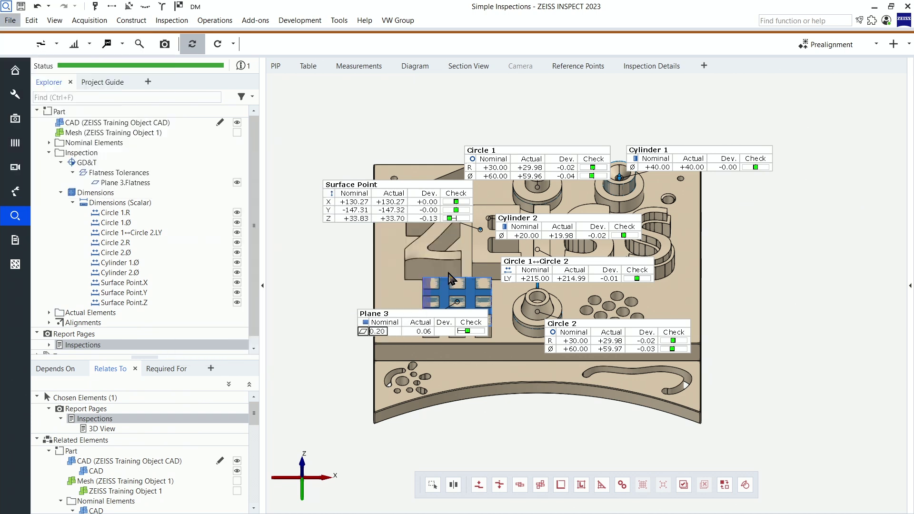
left_click(263, 76)
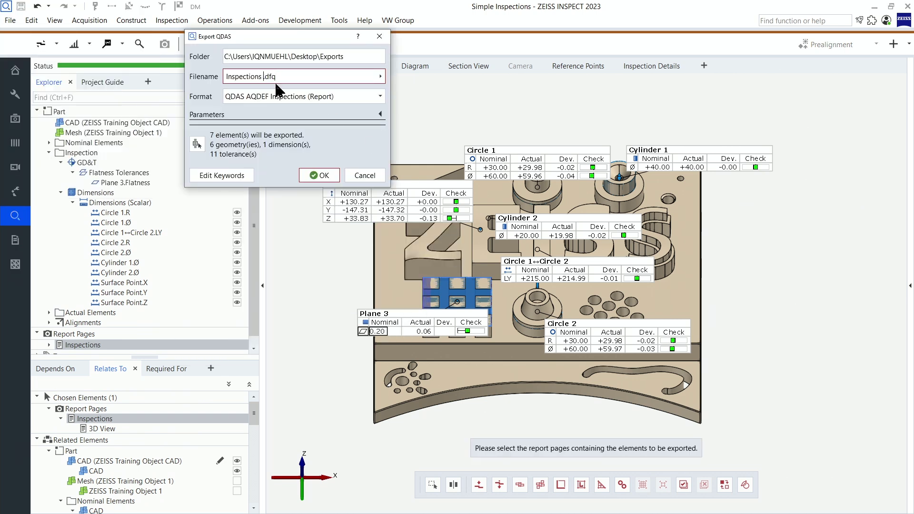
type("on Report")
left_click(285, 96)
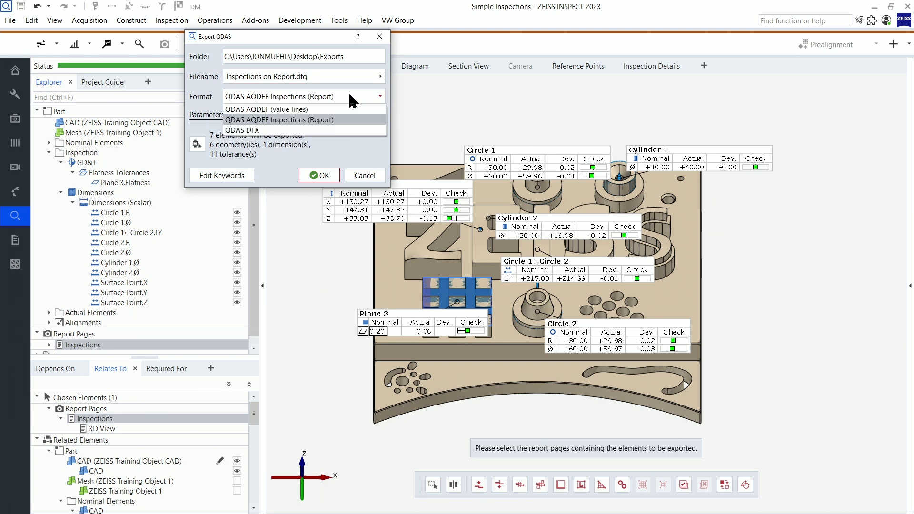
left_click(343, 121)
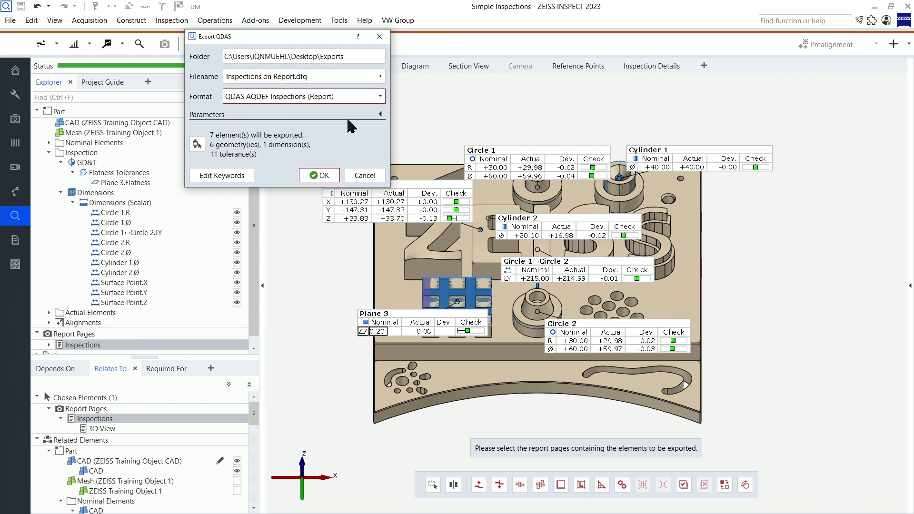
left_click(320, 175)
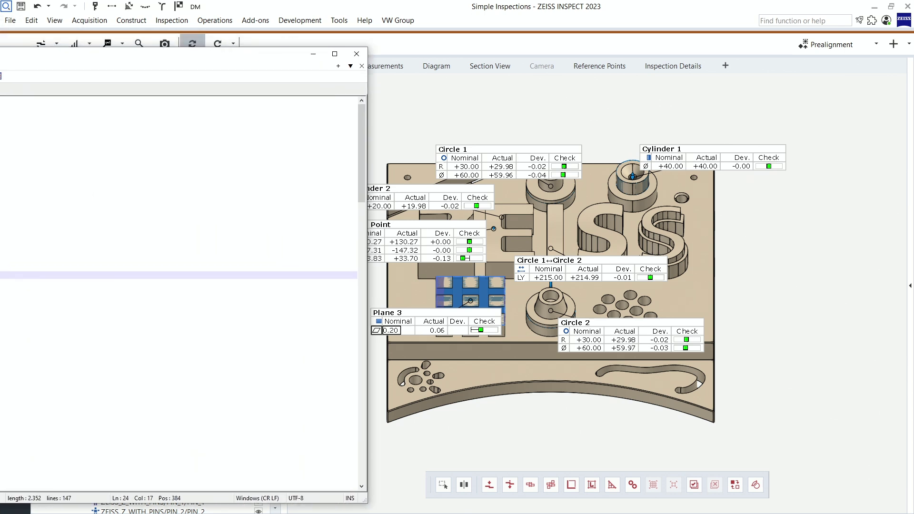
left_click_drag(199, 66, 240, 1)
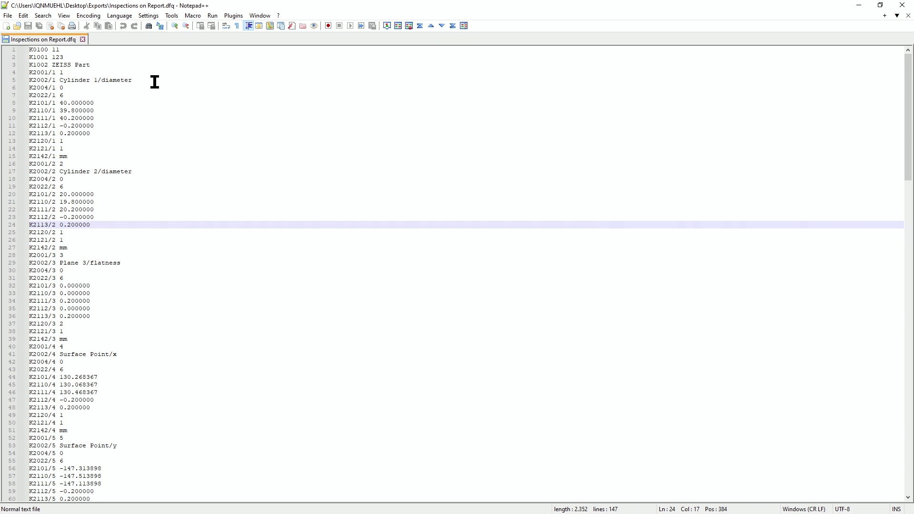
left_click_drag(154, 80, 30, 72)
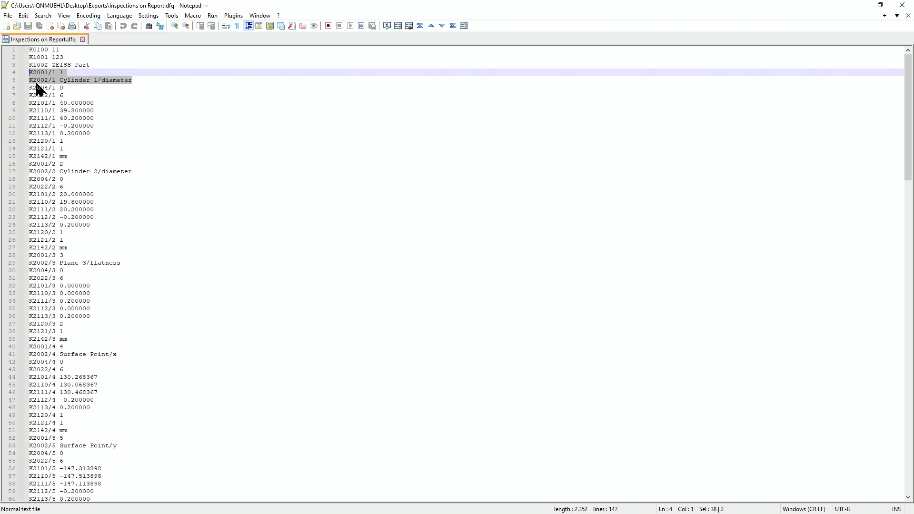
left_click(85, 88)
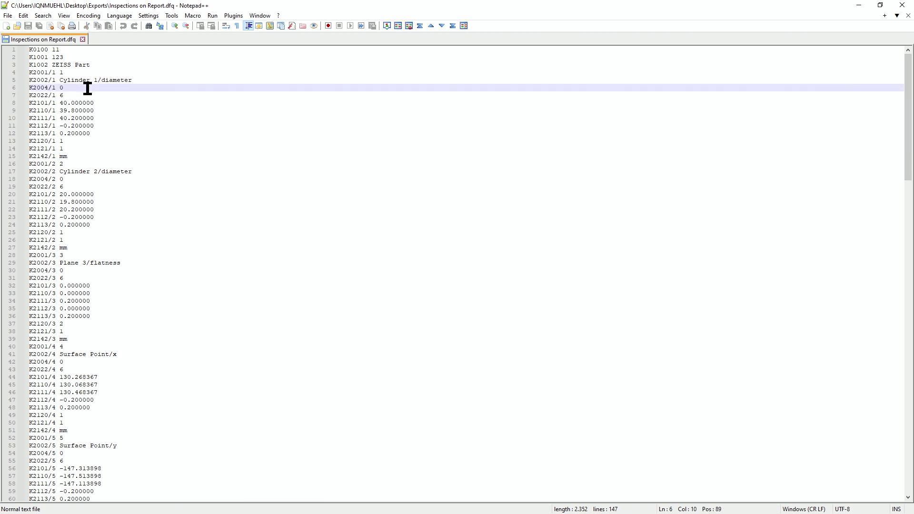
left_click_drag(88, 90, 29, 88)
left_click(98, 87)
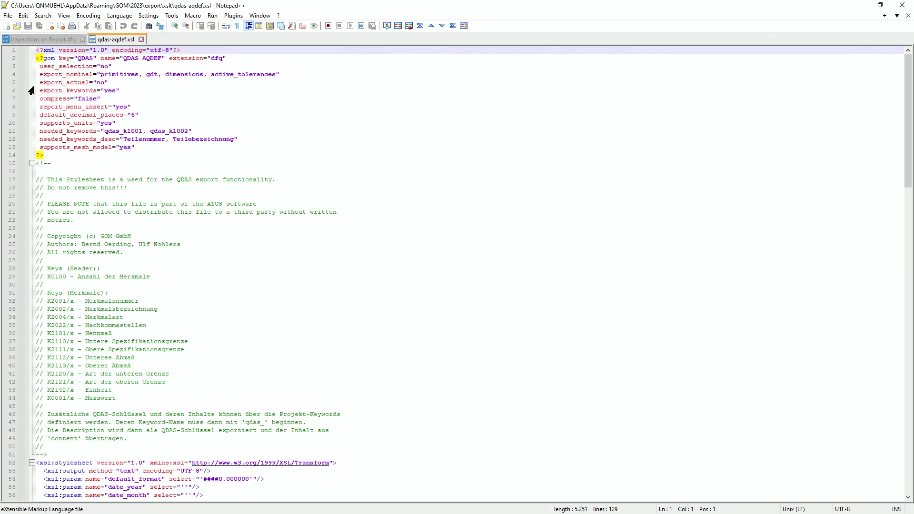
- Append ' (Report) customized' to the QDAS AQDEF format name in qdas-aqdef.xsl, correcting the typo
left_click(162, 57)
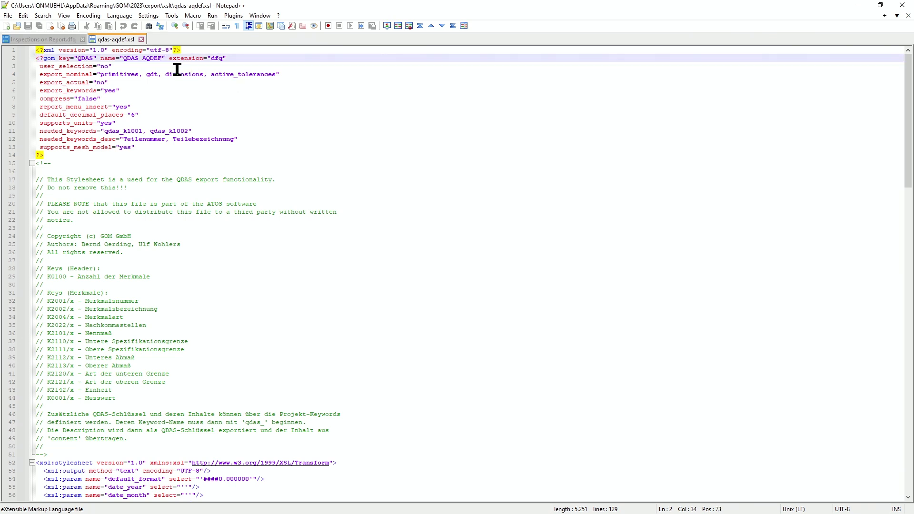
type("(")
type("Report")
type(") custom")
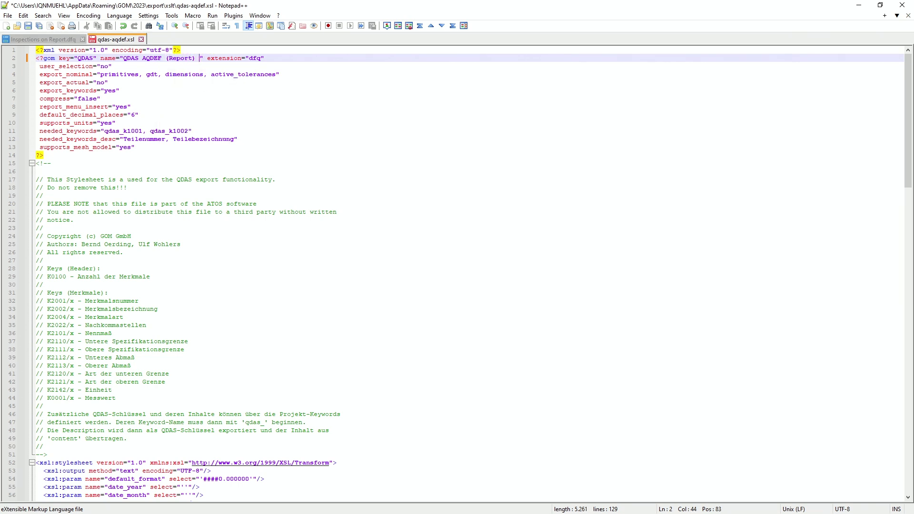
type("zie")
key("BackSpace")
key("BackSpace")
key("BackSpace")
type("ized")
- Delete the K2004/{nr} 0{nl} line from the nominal_attribute_data block
scroll(301, 195, "down", 7)
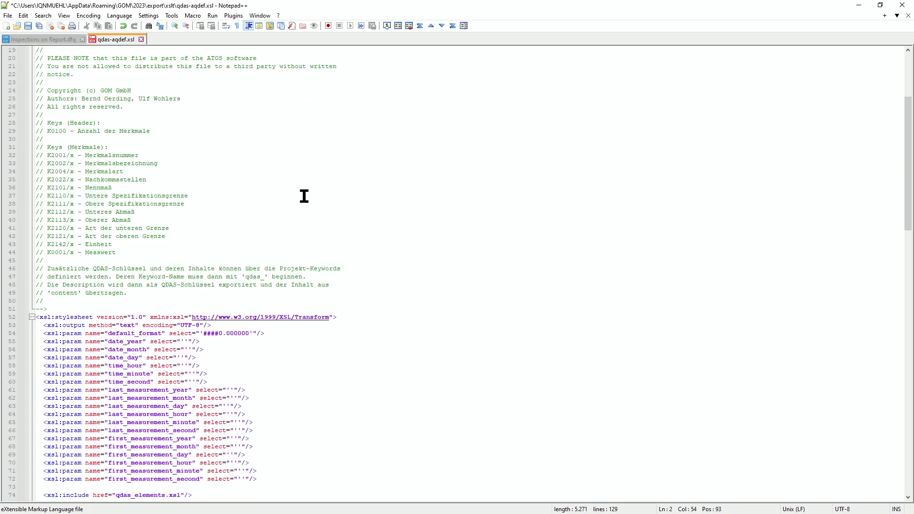
scroll(303, 196, "down", 13)
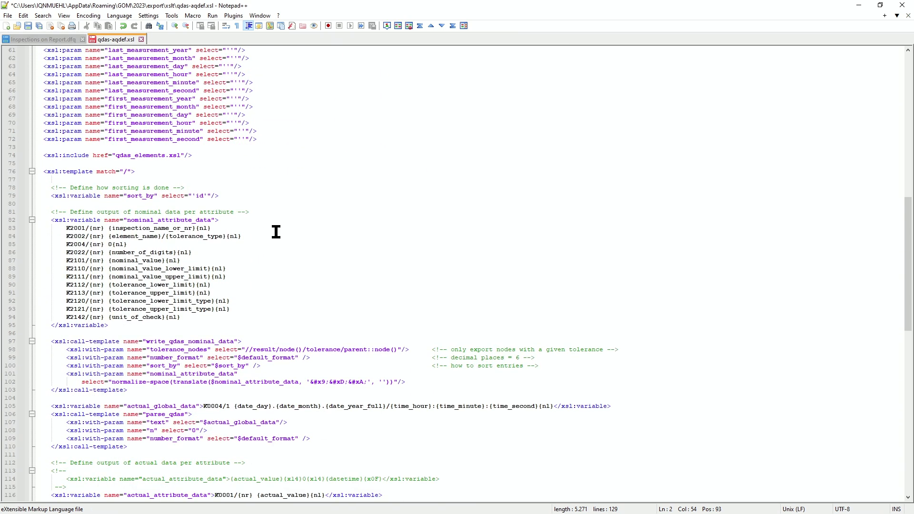
left_click(265, 237)
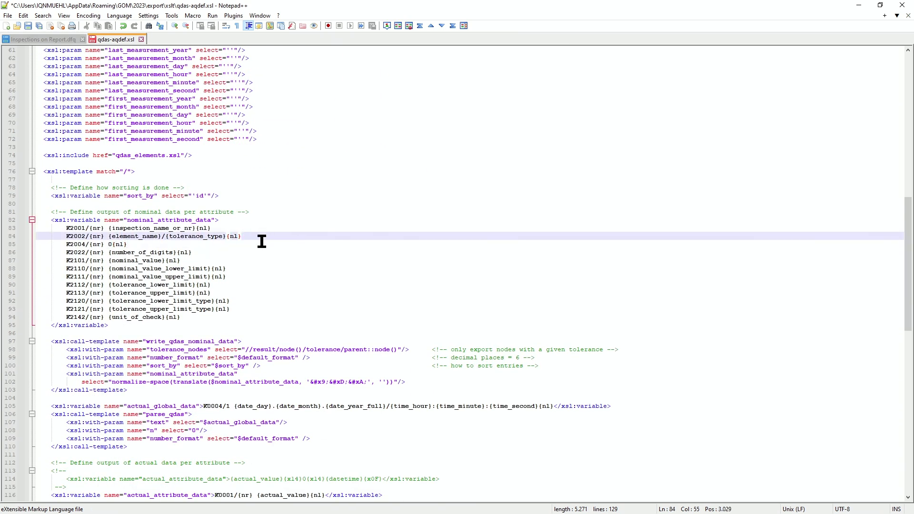
left_click(246, 250)
left_click_drag(252, 244, 35, 243)
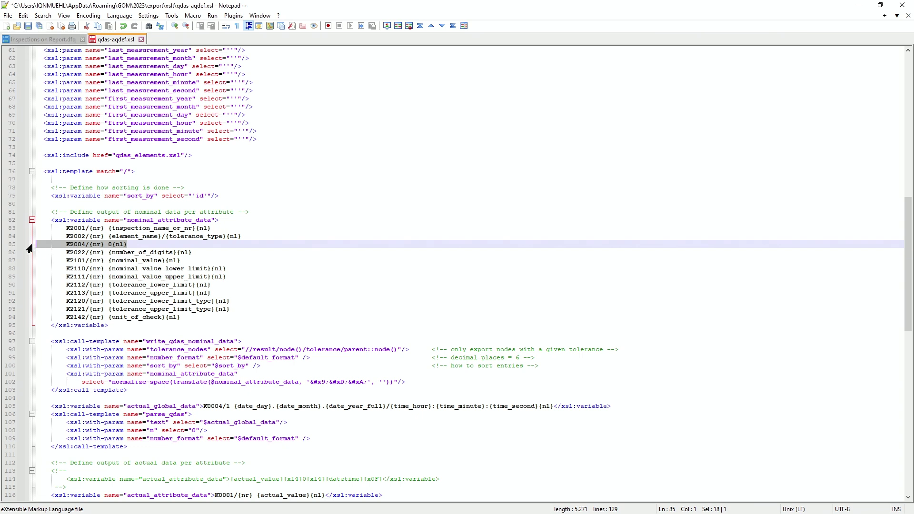
key("Delete")
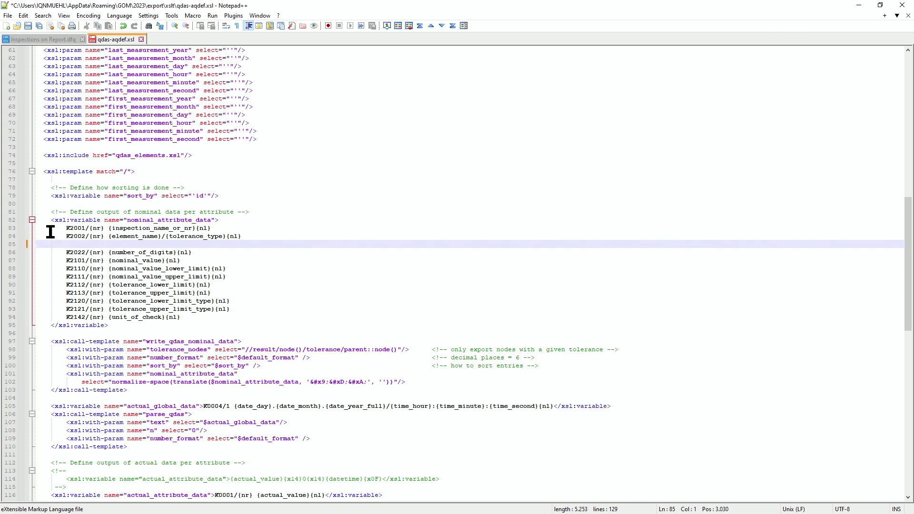
- Move the K2001 line below K2002, remove the leftover empty line, and save the template
double_click(204, 229)
left_click_drag(204, 229, 30, 229)
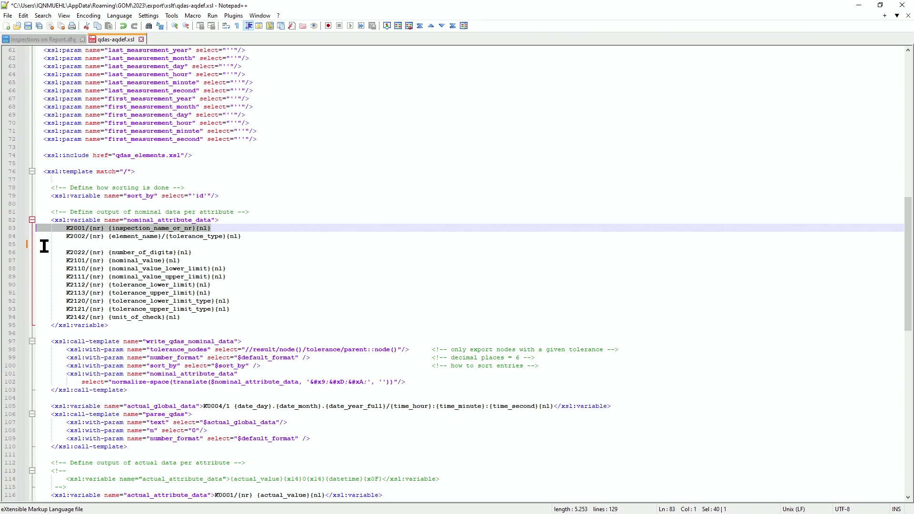
key("ctrl+x")
left_click(61, 243)
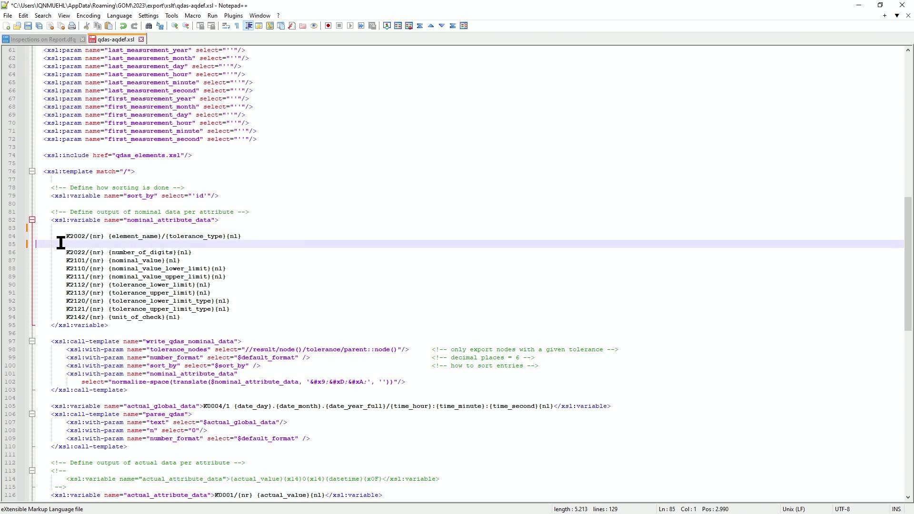
key("ctrl+v")
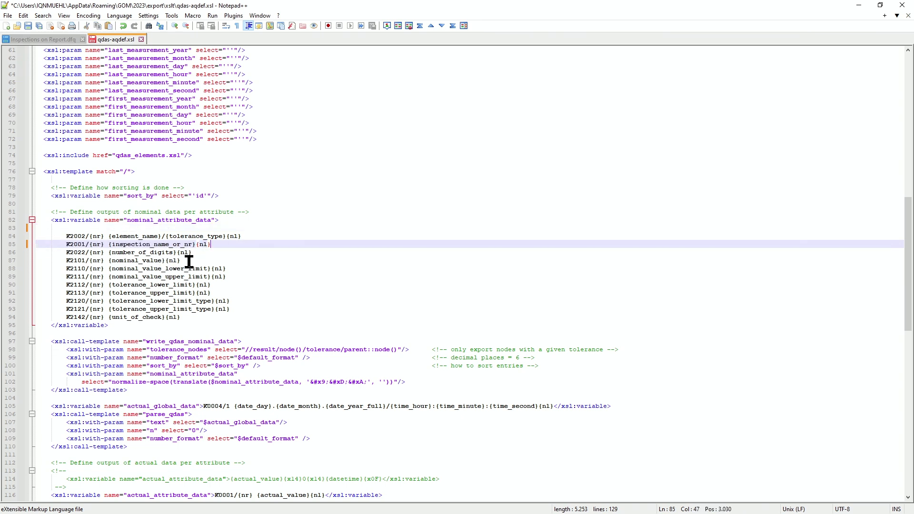
left_click(101, 230)
key("BackSpace")
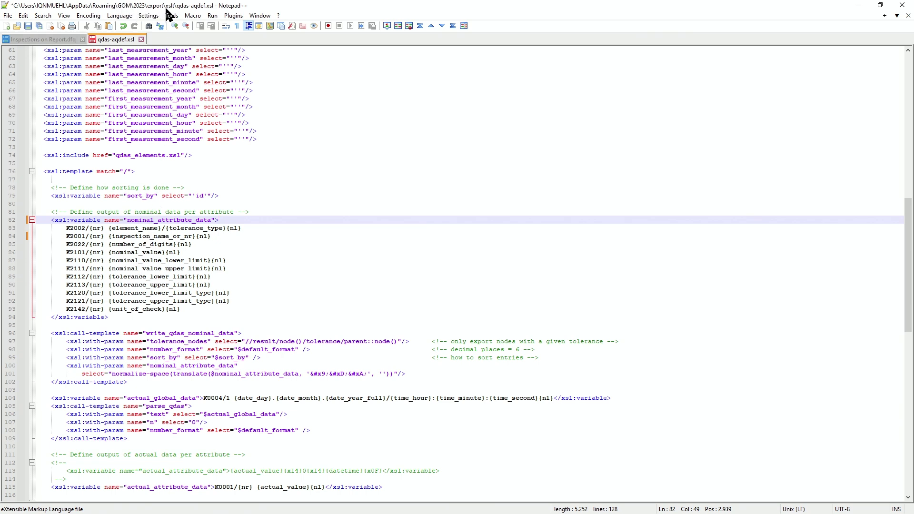
left_click(29, 27)
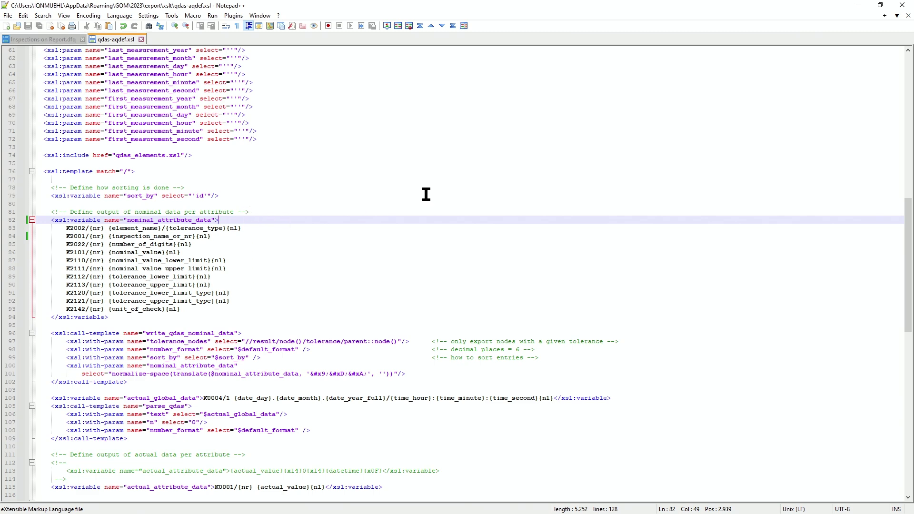
- Export the report inspections to QDAS as 'Inspections after customization.dfq' in the customized format
left_click(859, 8)
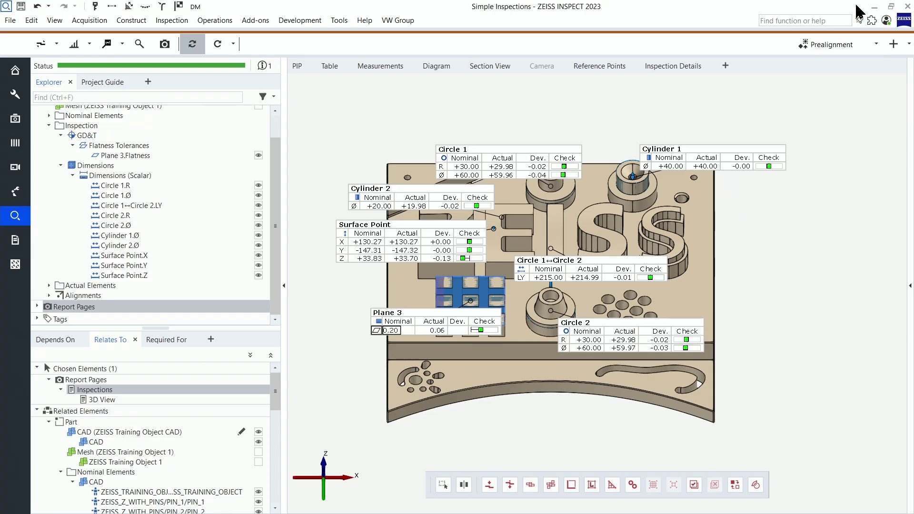
left_click(11, 21)
mouse_move(30, 168)
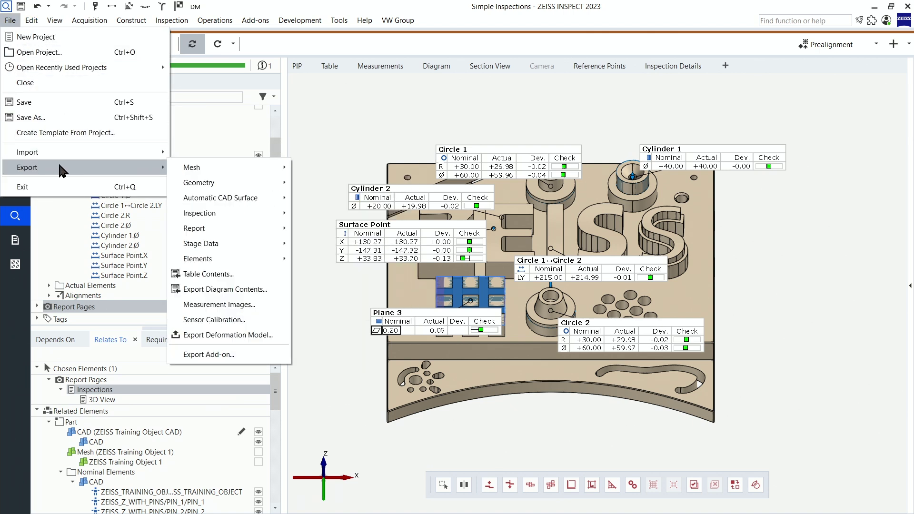
mouse_move(209, 233)
mouse_move(321, 228)
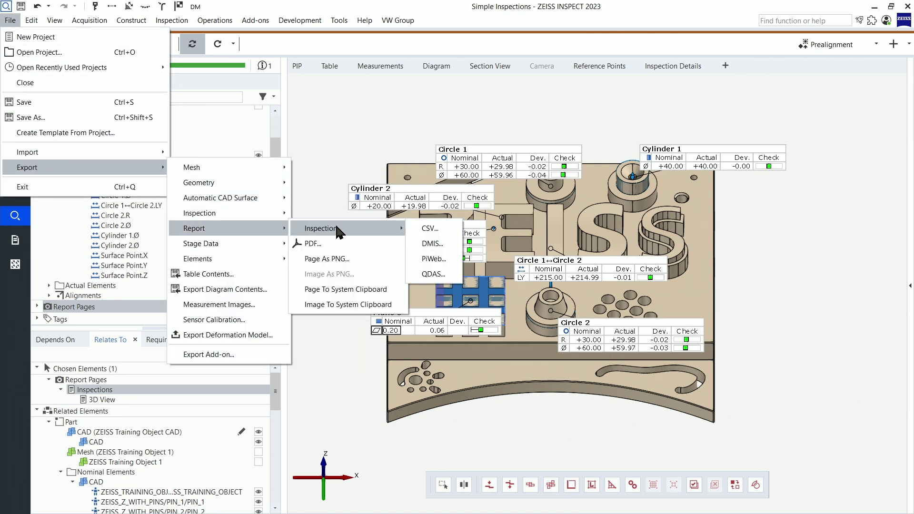
left_click(442, 275)
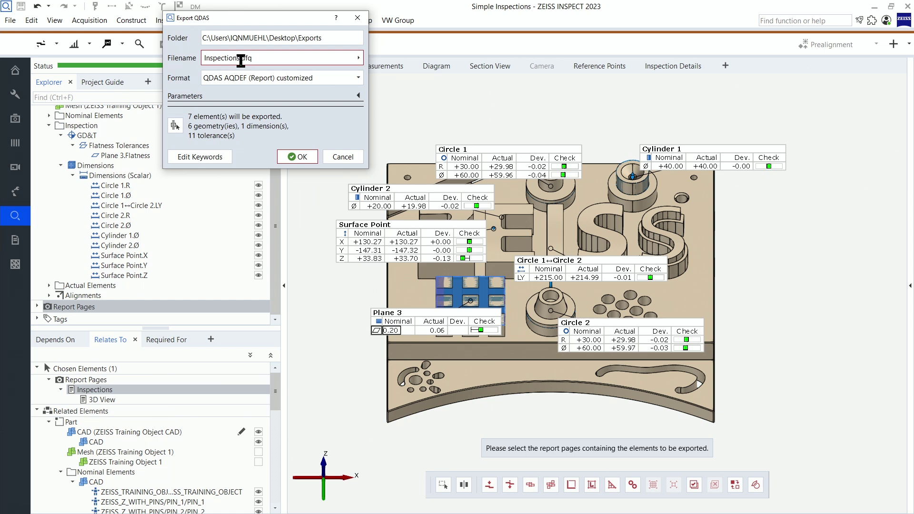
left_click(241, 58)
type("after customization")
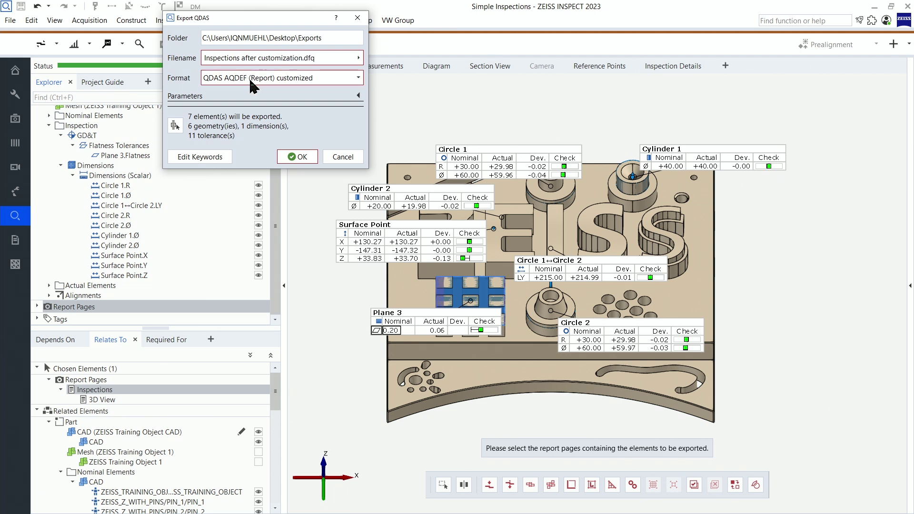
left_click(301, 160)
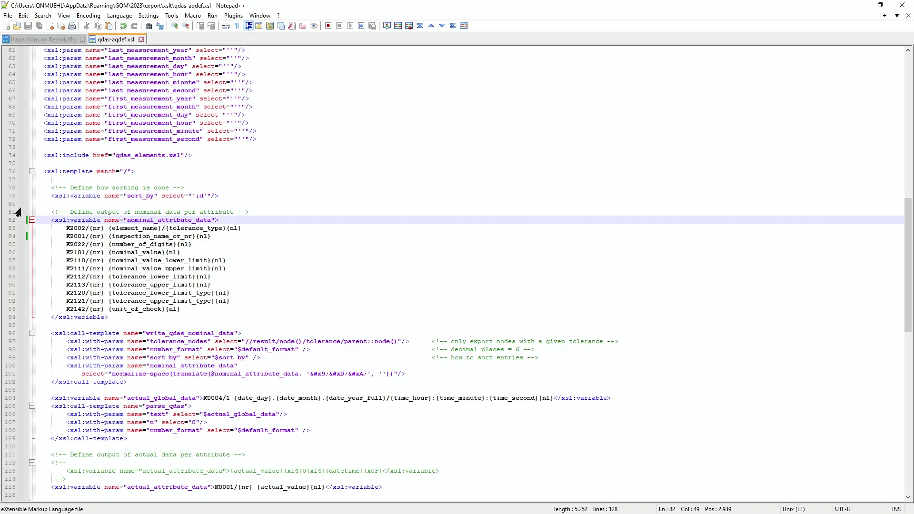
- Open 'Inspections after customization.dfq' from the Exports folder alongside 'Inspections on Report.dfq' in Notepad++
left_click(56, 40)
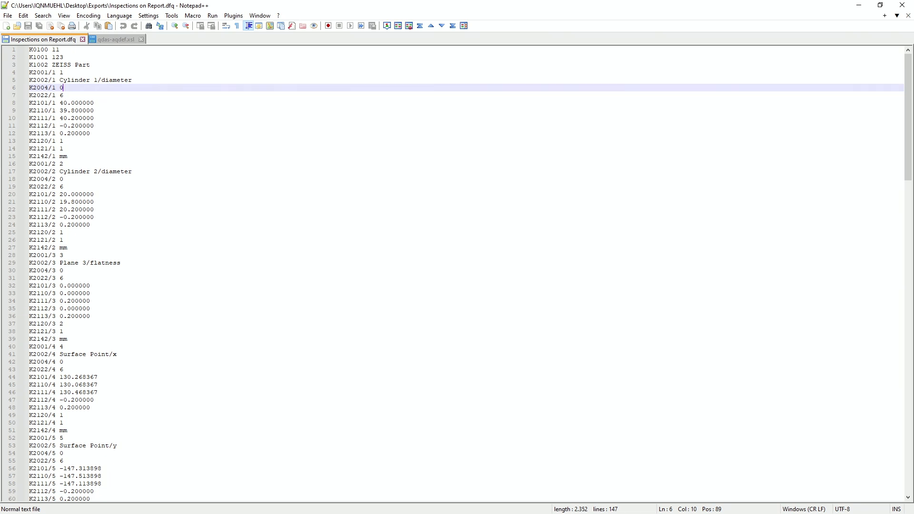
key("alt+Tab")
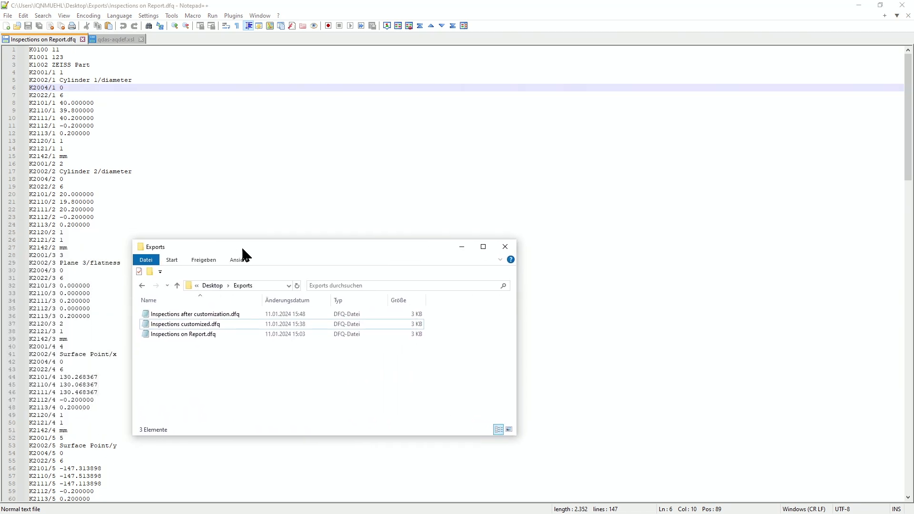
left_click_drag(204, 314, 492, 153)
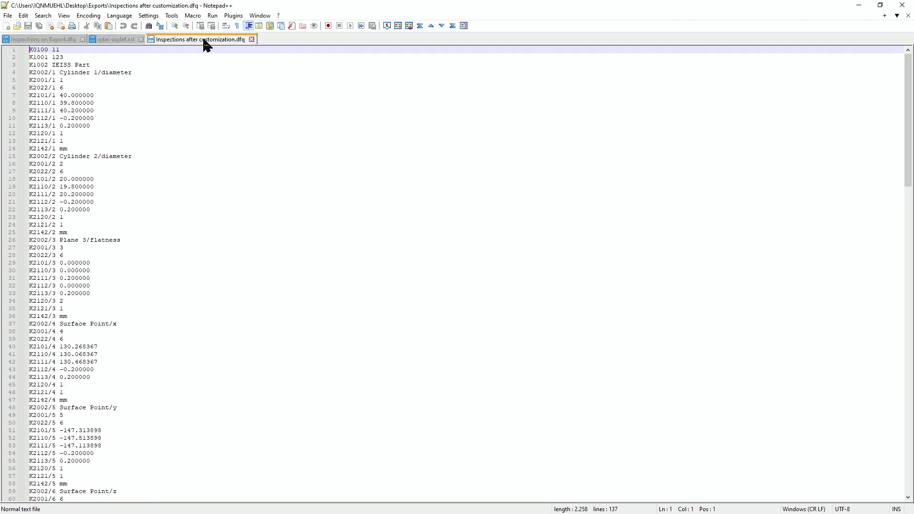
left_click_drag(206, 42, 414, 159)
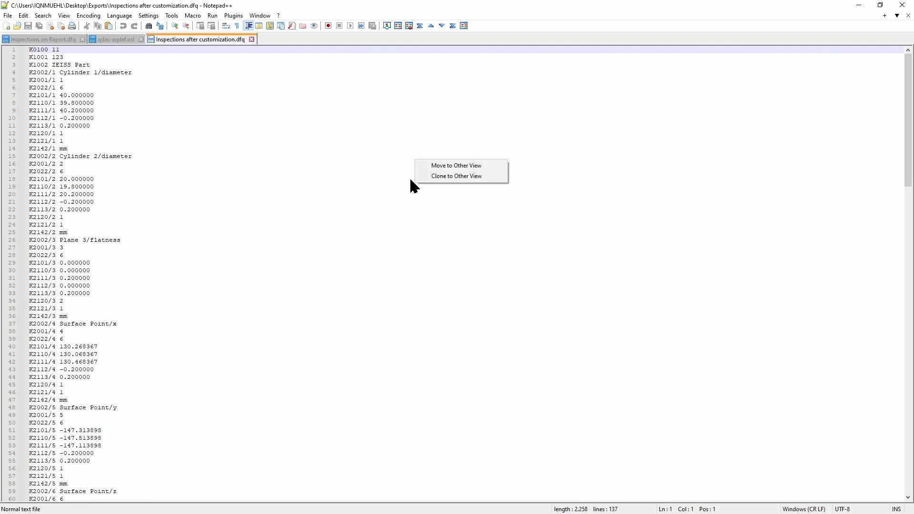
- Place the customized export in the other view and select its Cylinder 1/diameter line
left_click(463, 165)
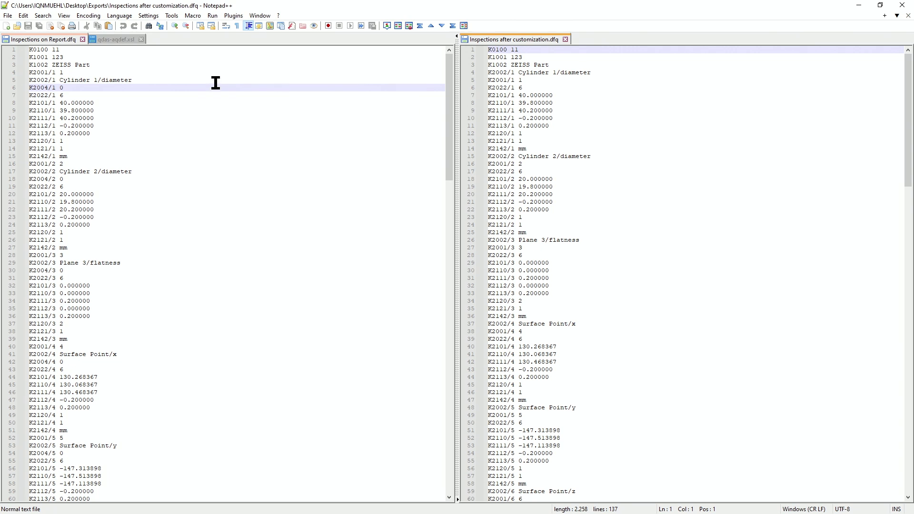
left_click_drag(606, 72, 483, 71)
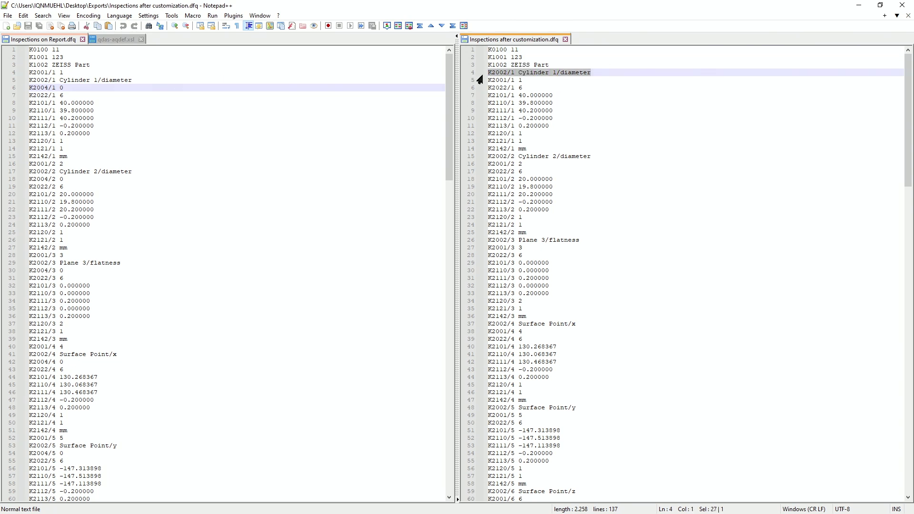